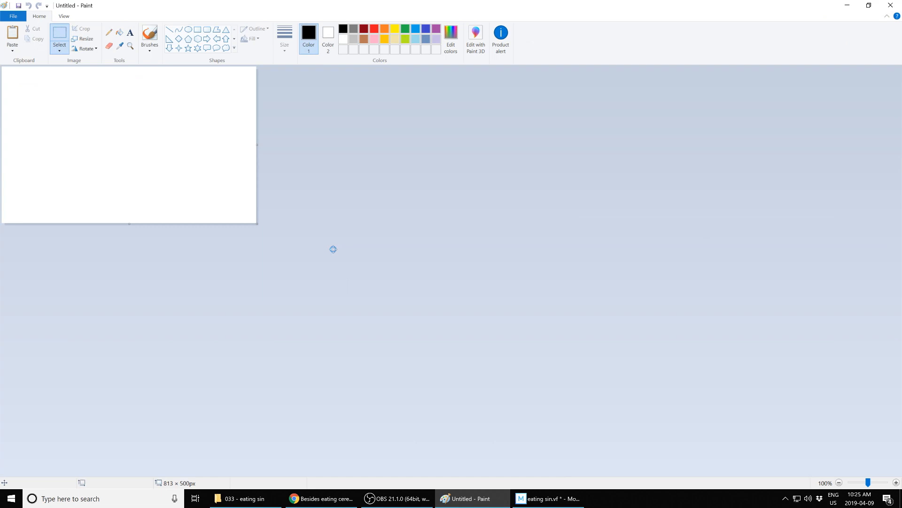
Step: Paste the Reddit post screenshot and crop it to the post's title block
key(ctrl+v)
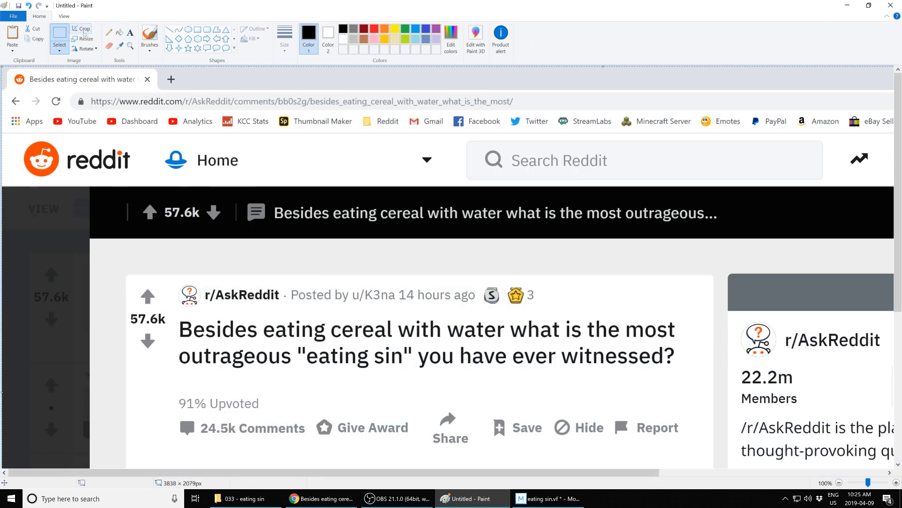
click(60, 35)
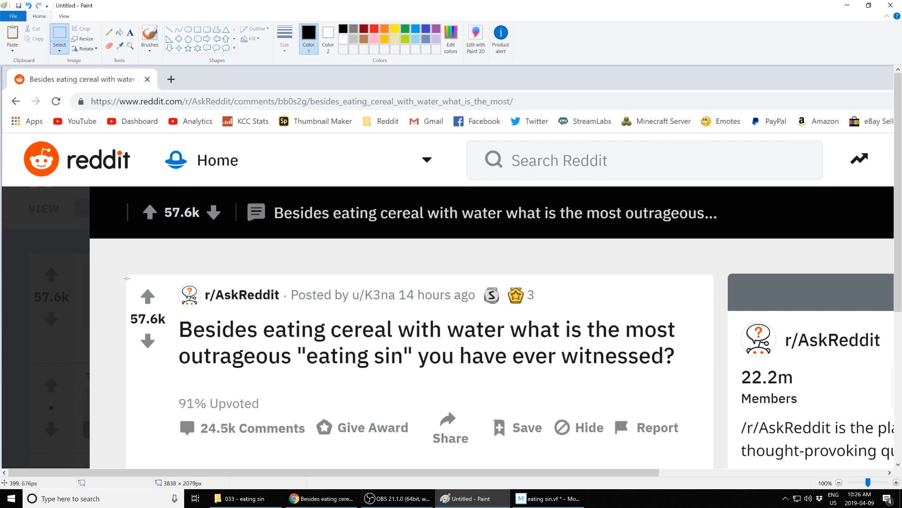
drag(128, 277, 693, 448)
key(ctrl+shift+x)
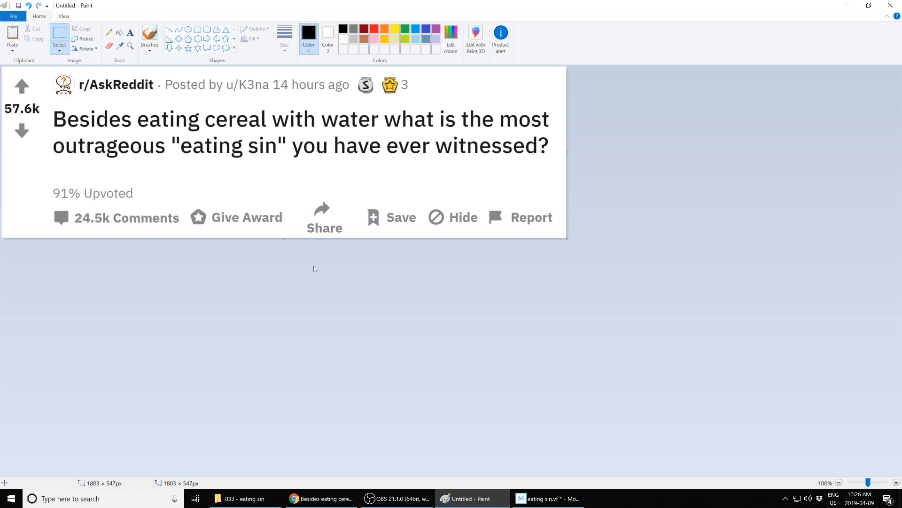
Step: Save the cropped image as a JPEG named 1
key(alt+f)
key(a)
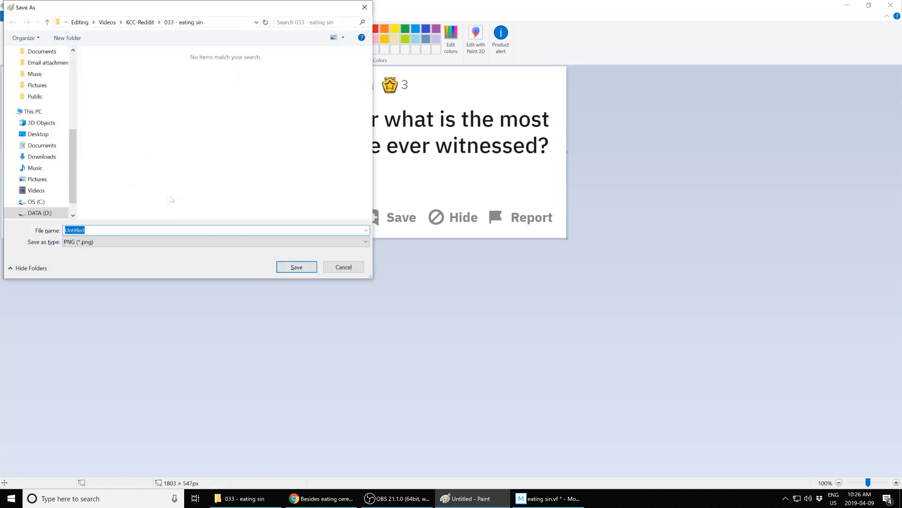
click(98, 238)
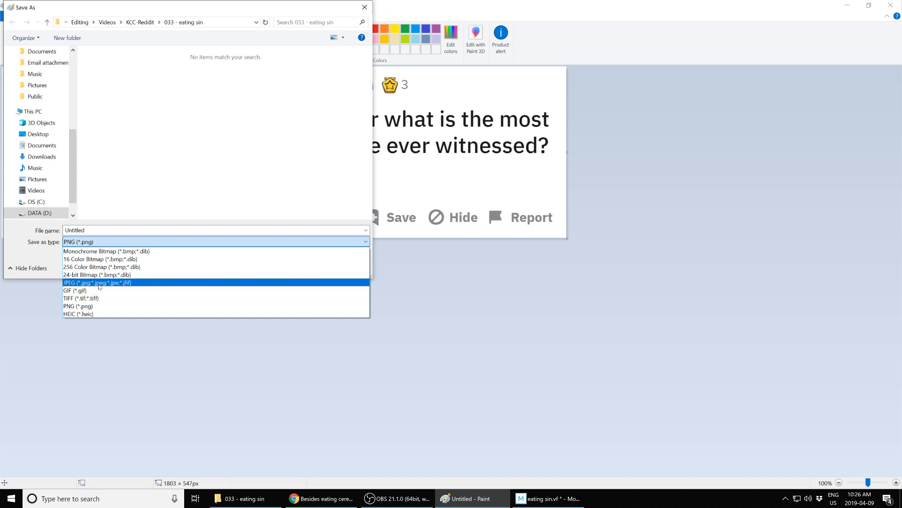
click(99, 282)
double_click(93, 229)
text(1)
key(Return)
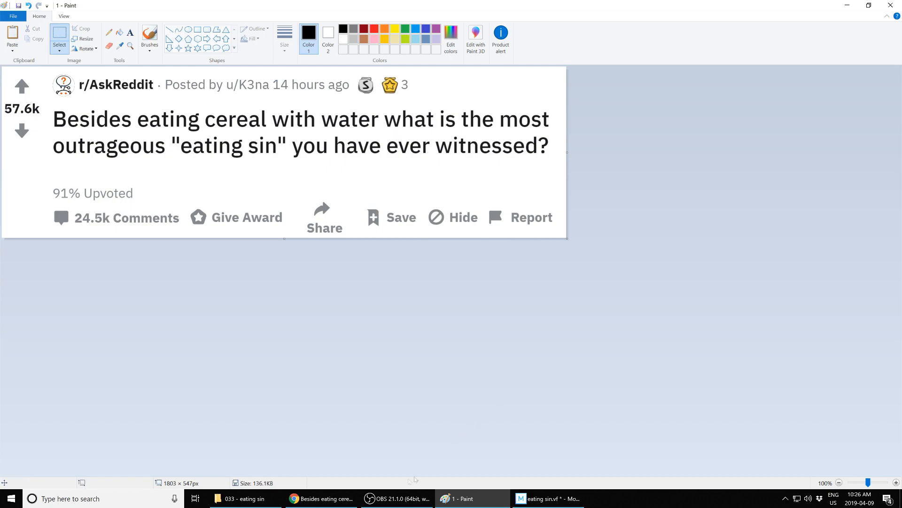
click(302, 499)
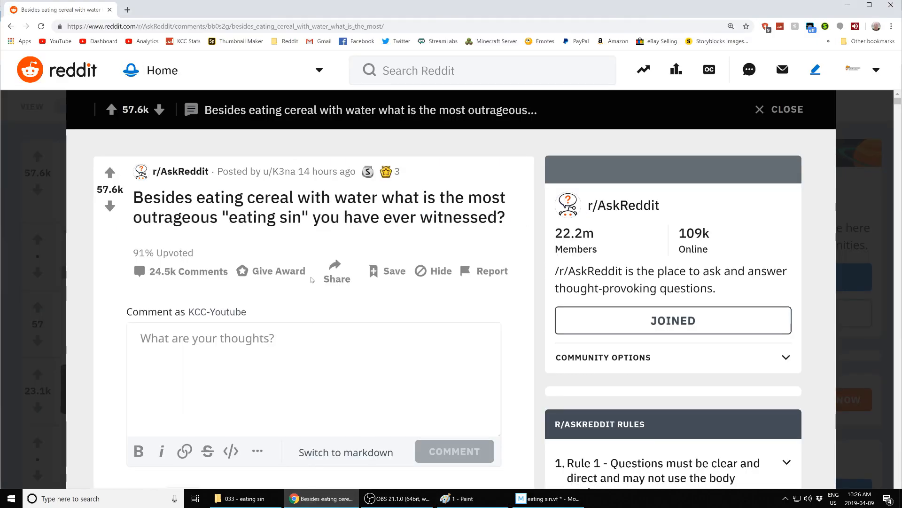
scroll(494, 267, down, 7)
scroll(494, 267, down, 1)
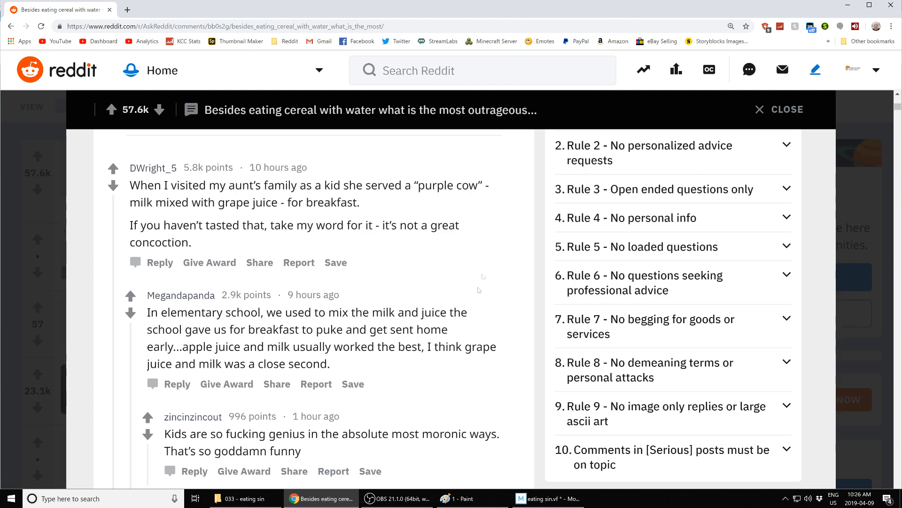
click(464, 497)
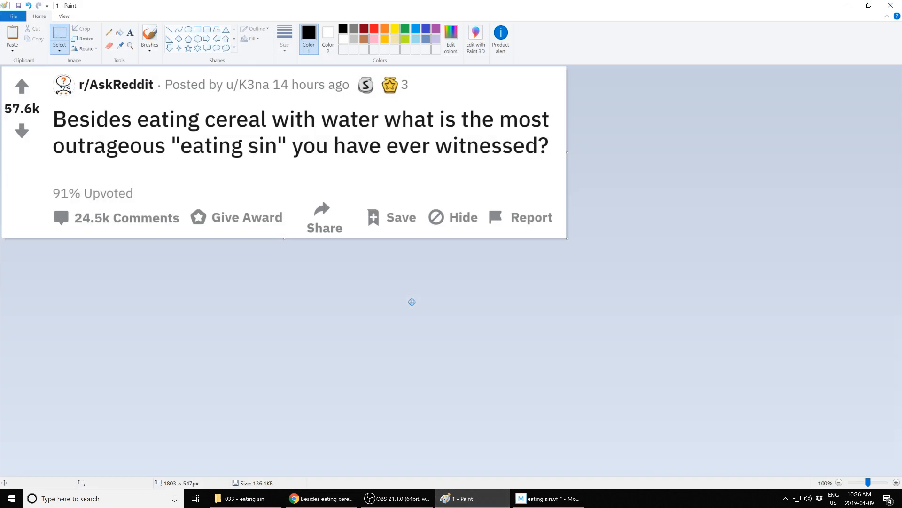
key(ctrl+v)
scroll(437, 298, down, 2)
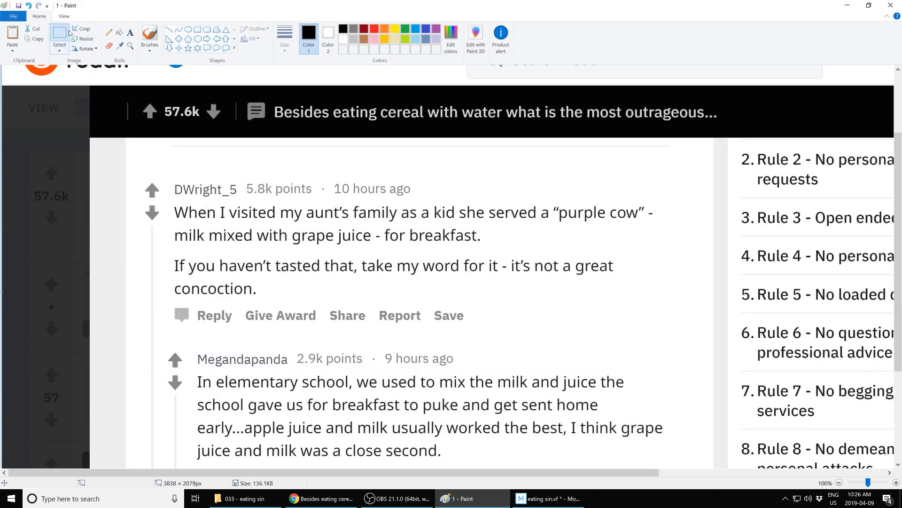
drag(131, 172, 669, 337)
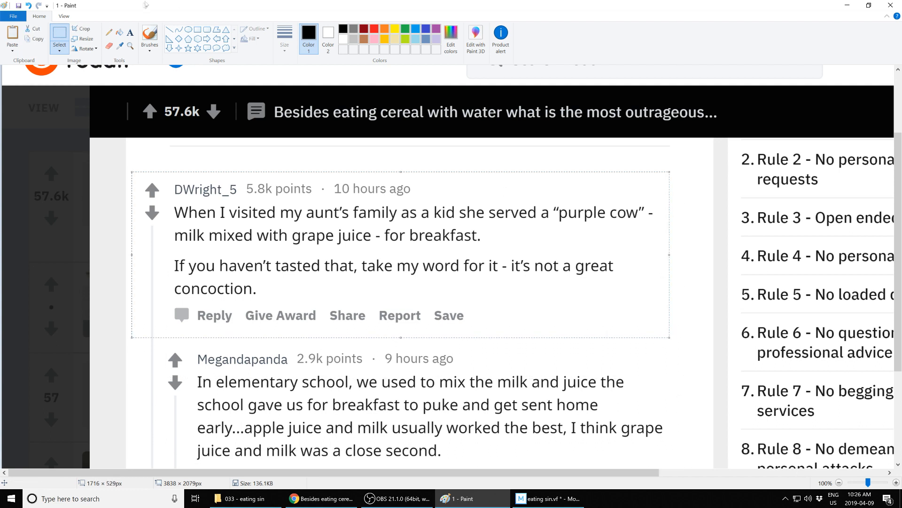
click(84, 29)
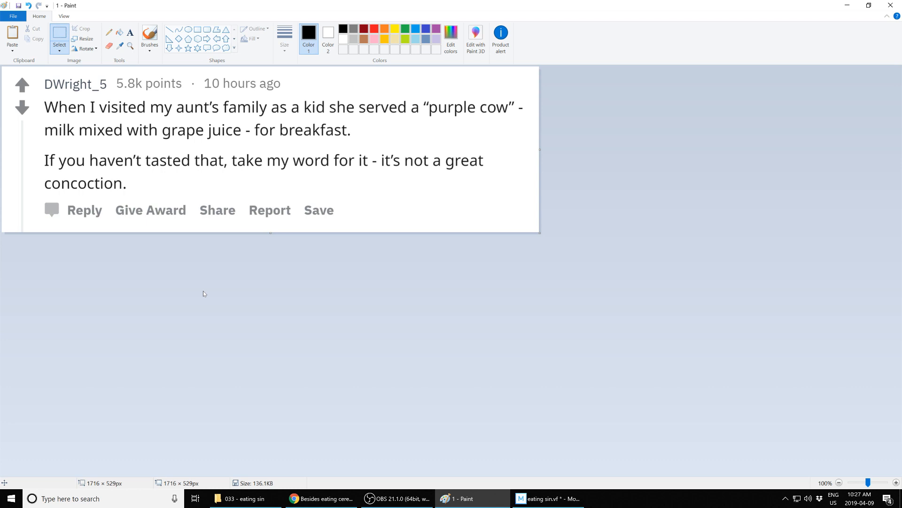
Step: Save the comment image as 2.1
key(alt+f)
text(a)
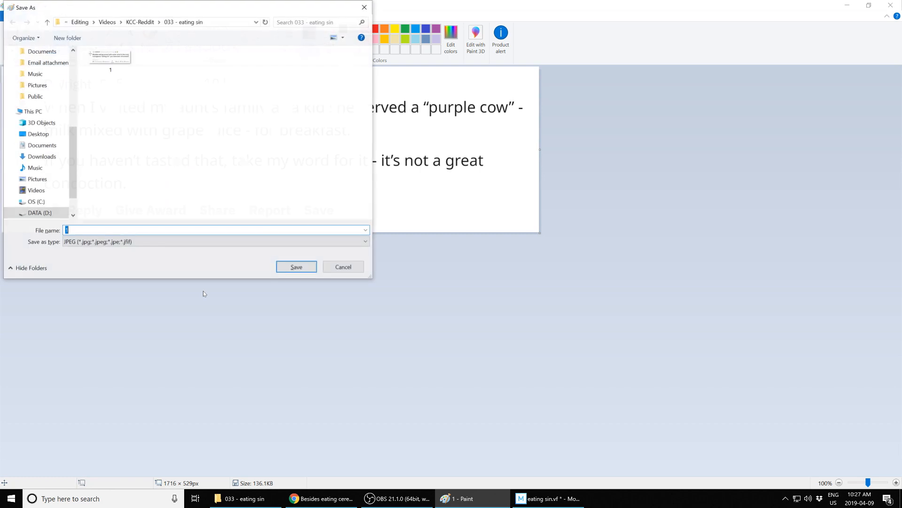
text(2.1)
key(Return)
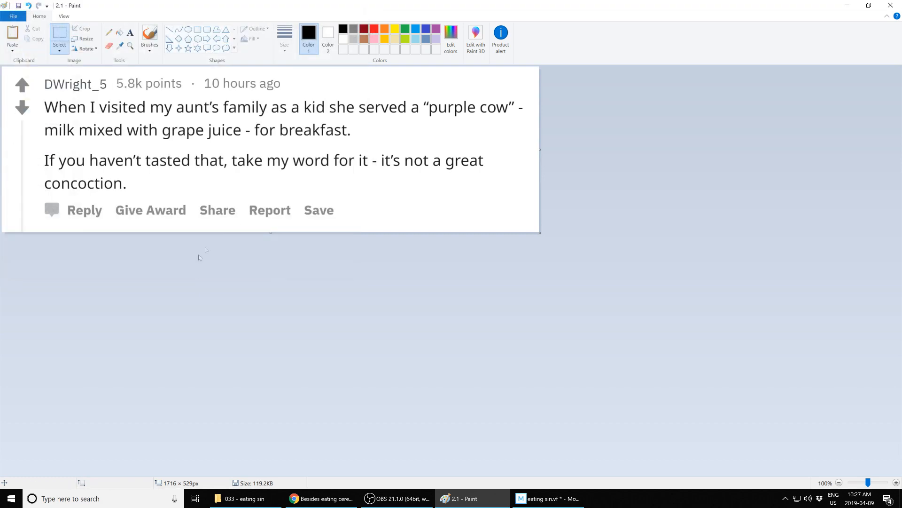
Step: Erase the words "- it's not a great" and "concoction." from the comment's last sentence
drag(372, 150, 491, 175)
right_click(471, 163)
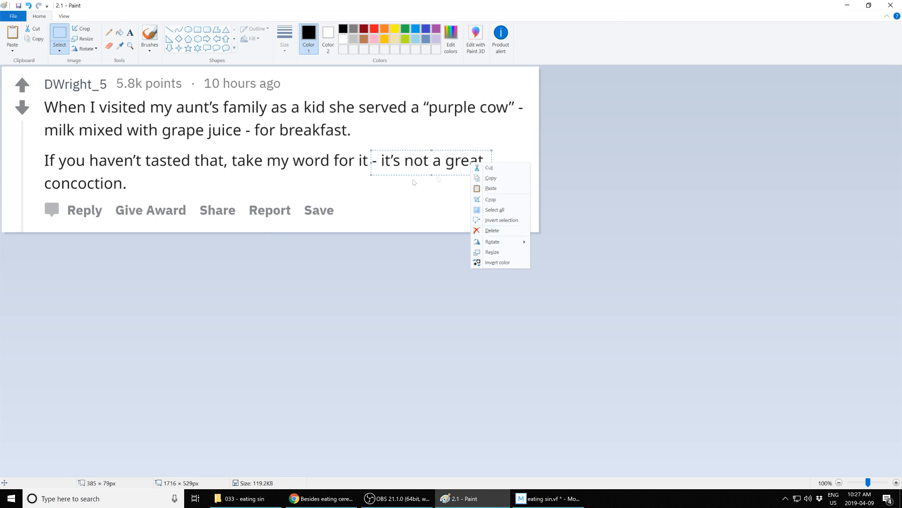
click(492, 231)
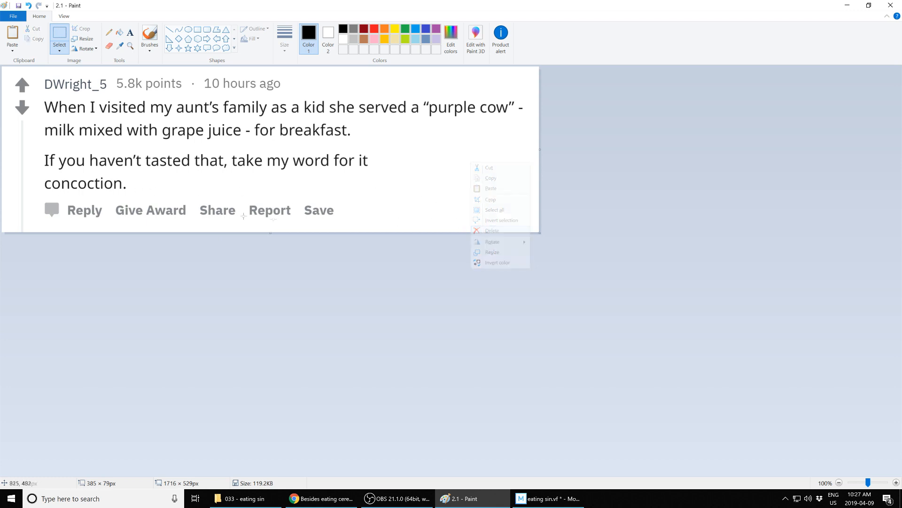
drag(37, 174, 154, 202)
click(194, 193)
drag(40, 179, 148, 198)
right_click(124, 186)
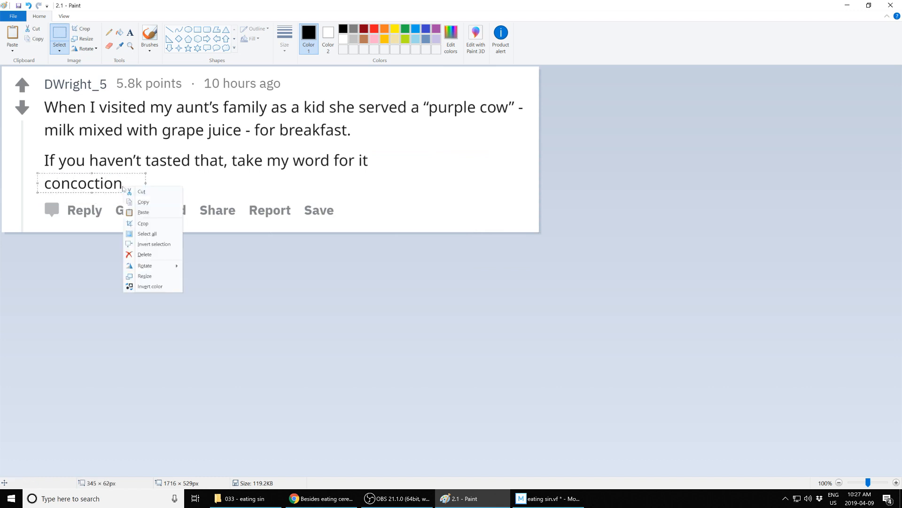
click(158, 255)
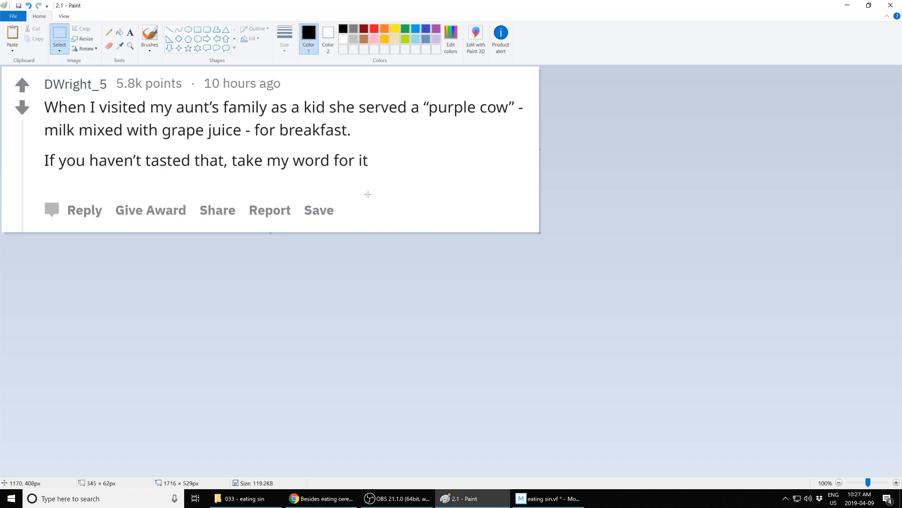
Step: Save the shortened comment image as 2.2
key(alt+f)
text(a)
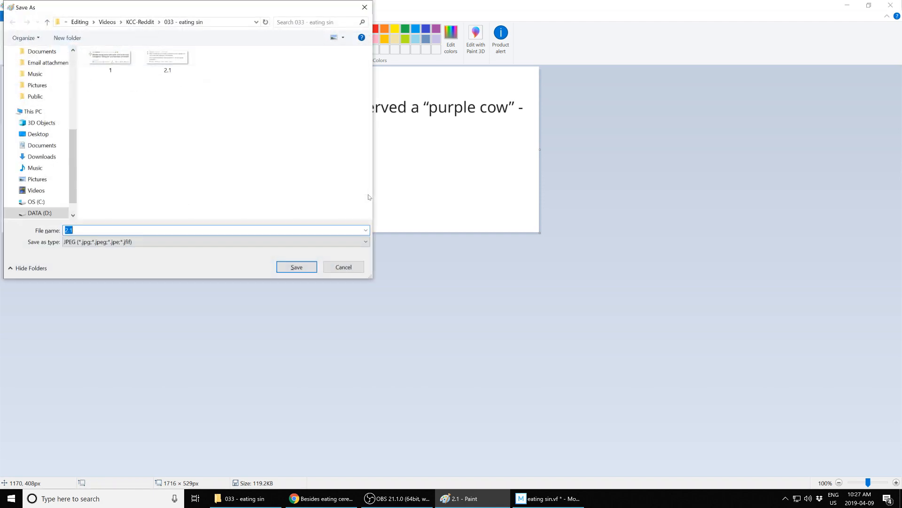
text(2.2)
key(Return)
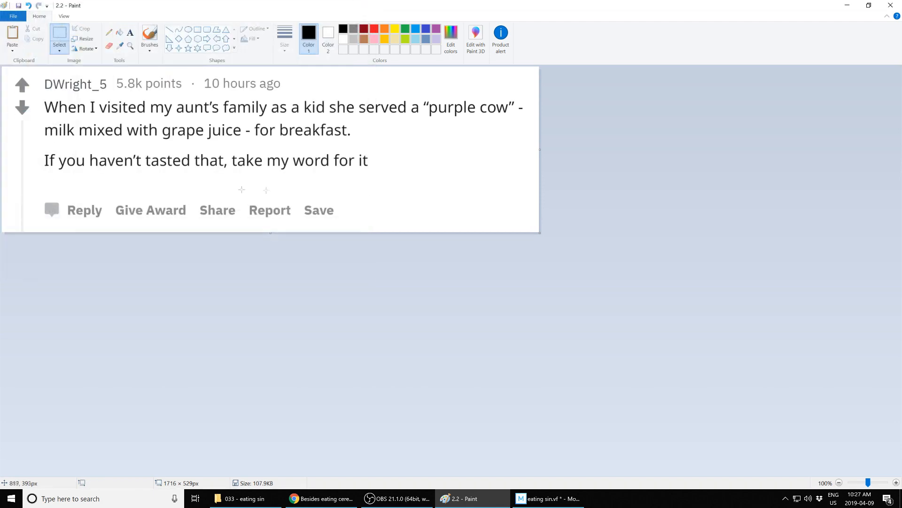
Step: Erase "take my word for it" from the comment and save the image as 2.3
drag(231, 154, 404, 185)
right_click(382, 170)
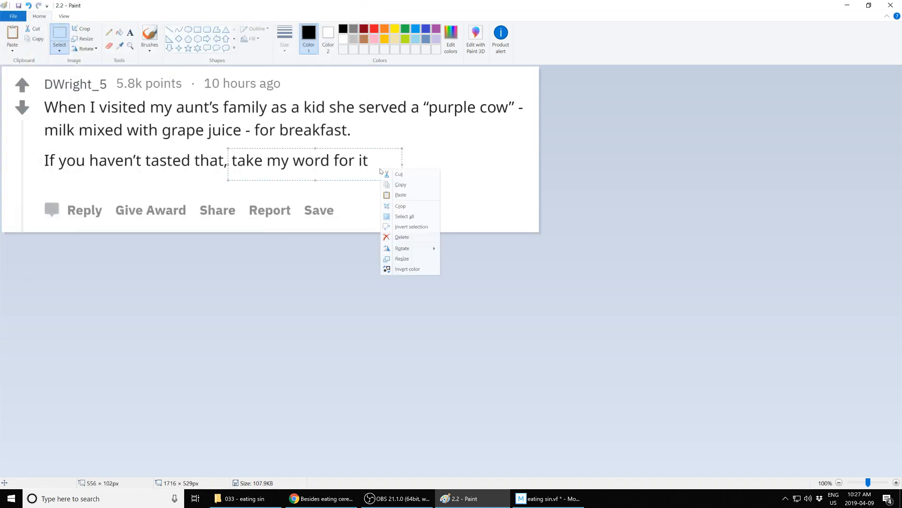
click(398, 237)
key(alt+f)
text(a2.3)
key(Return)
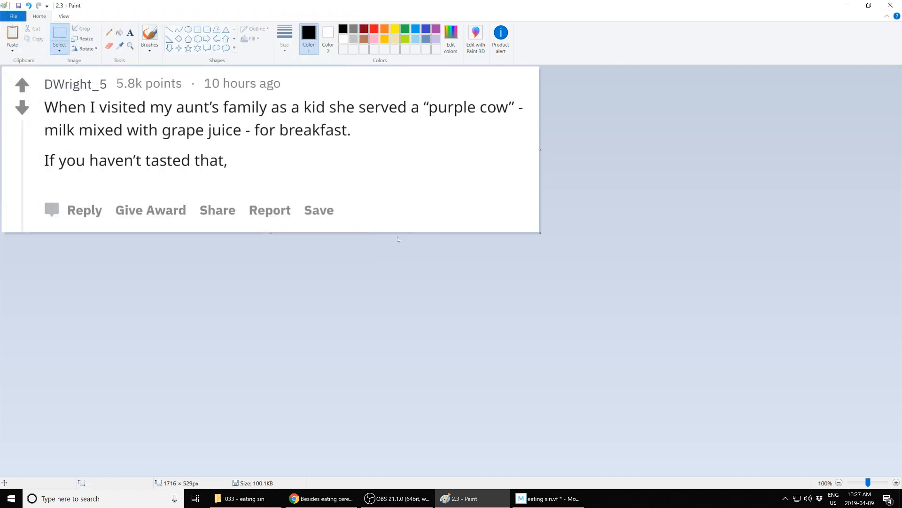
Step: Erase the line "If you haven't tasted that," and save the image as 2.4
drag(34, 146, 238, 181)
right_click(202, 164)
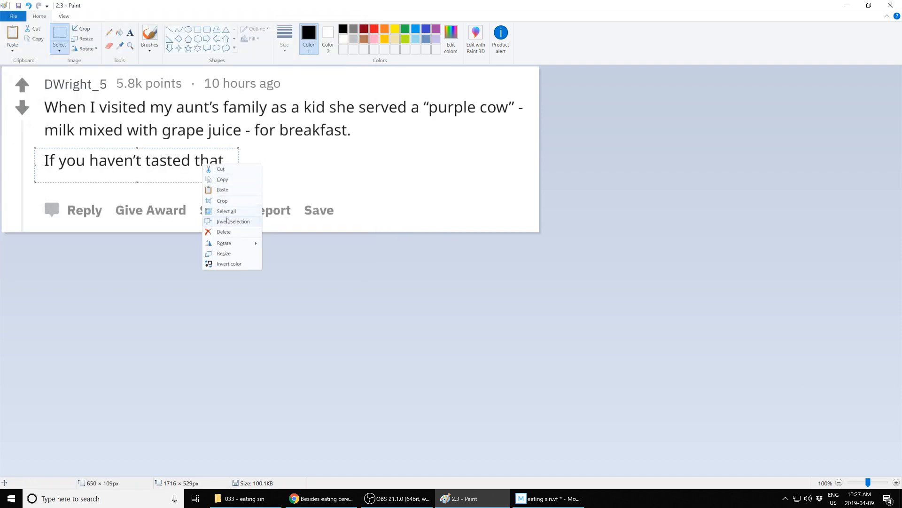
click(225, 232)
key(alt+f)
text(a2.4)
key(Return)
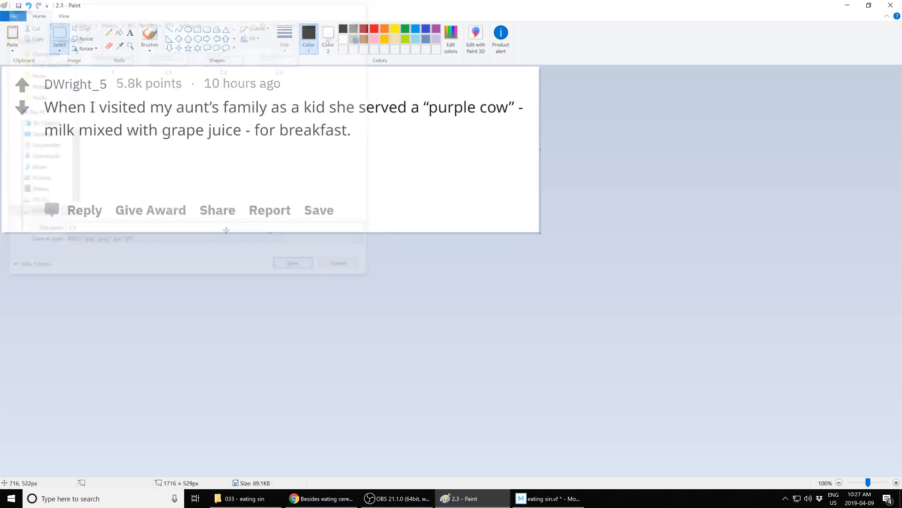
Step: Erase "- for breakfast." from the second line and save the image as 2.5
drag(242, 121, 358, 146)
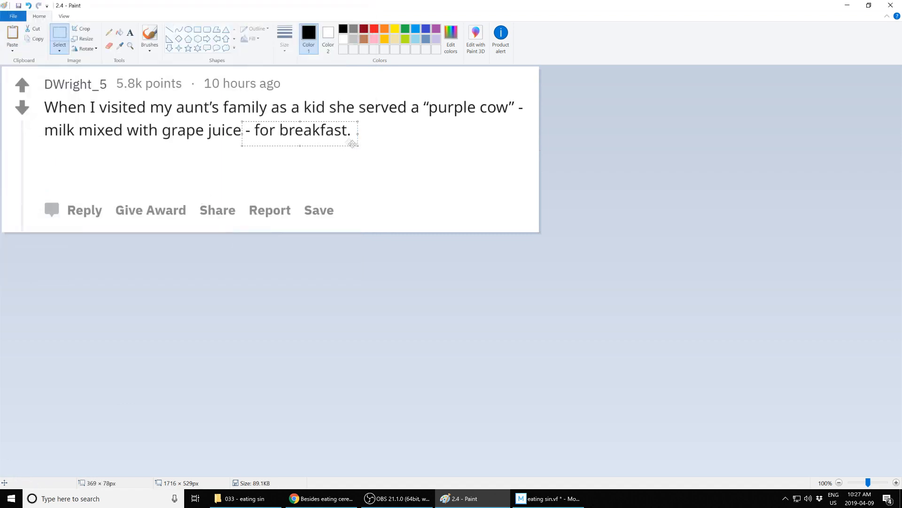
right_click(342, 137)
click(361, 205)
key(alt+f)
text(a2.5)
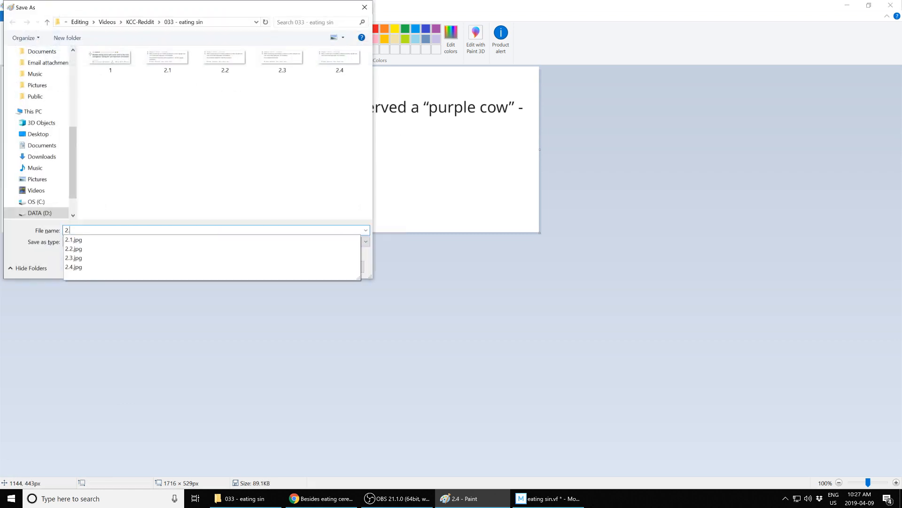
key(Return)
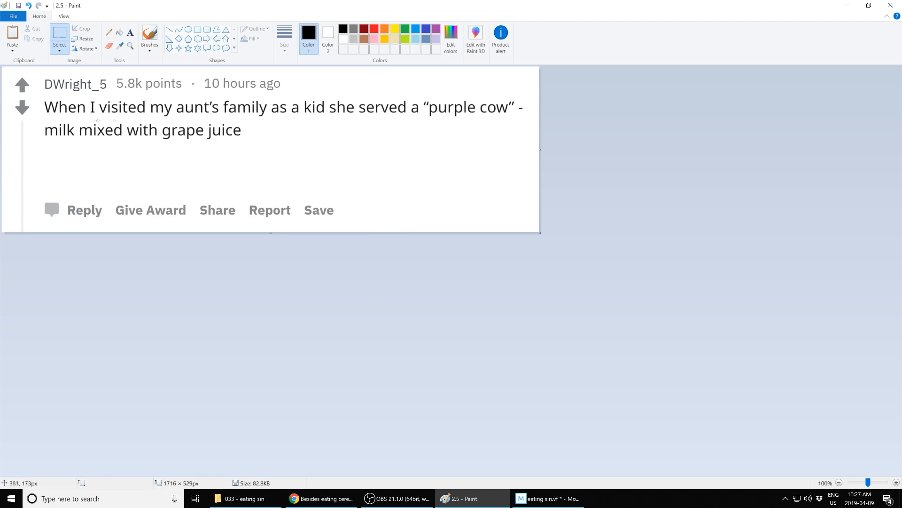
Step: Erase "milk mixed with grape juice" and save the image as 2.6
drag(41, 120, 256, 147)
right_click(235, 139)
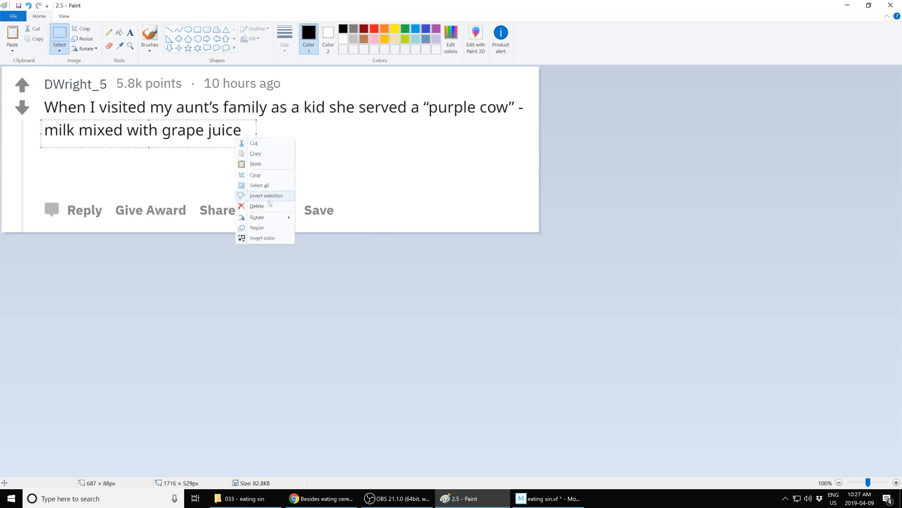
click(268, 204)
key(F12)
text(2.6)
key(Return)
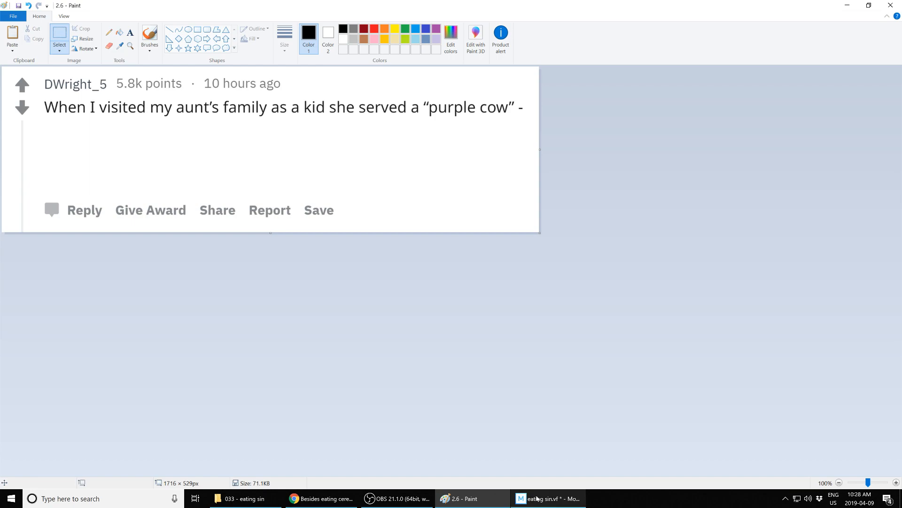
Step: Add image 1 from the 033 - eating sin folder to the Text track of the video project
click(549, 499)
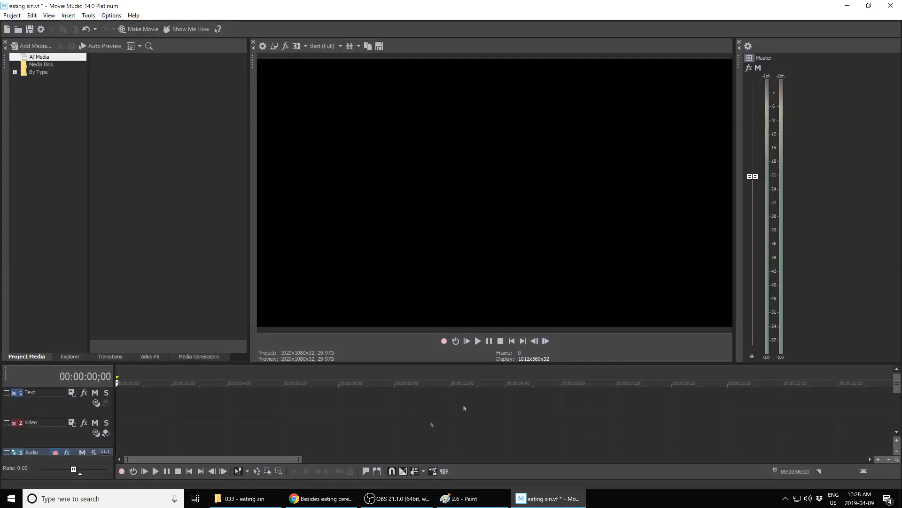
click(244, 498)
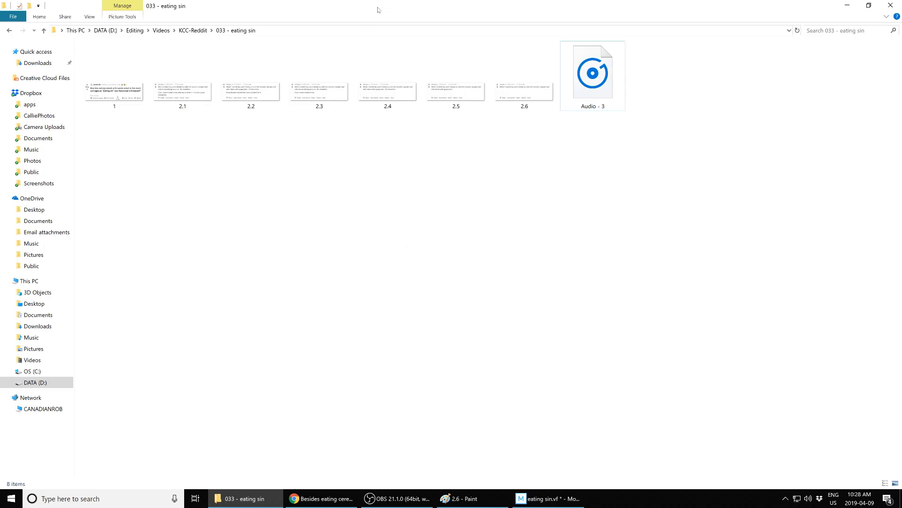
drag(377, 9, 213, 65)
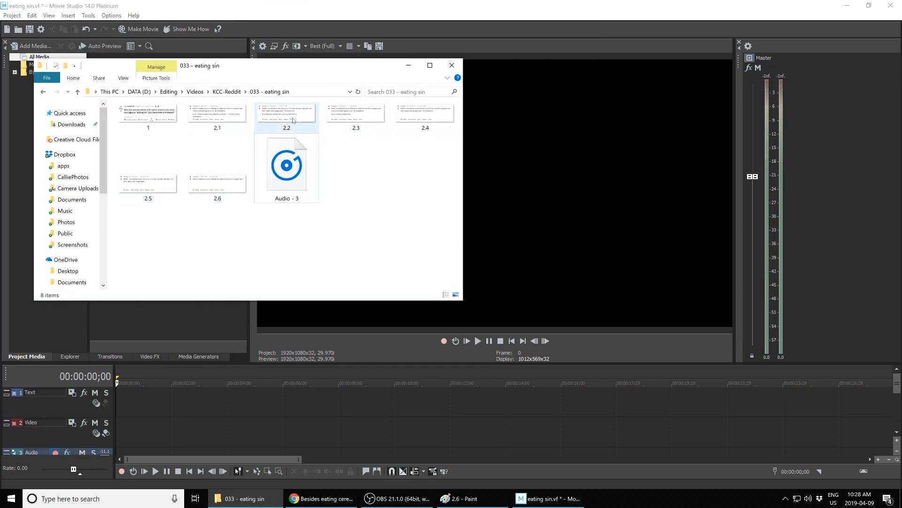
drag(157, 117, 127, 398)
click(896, 387)
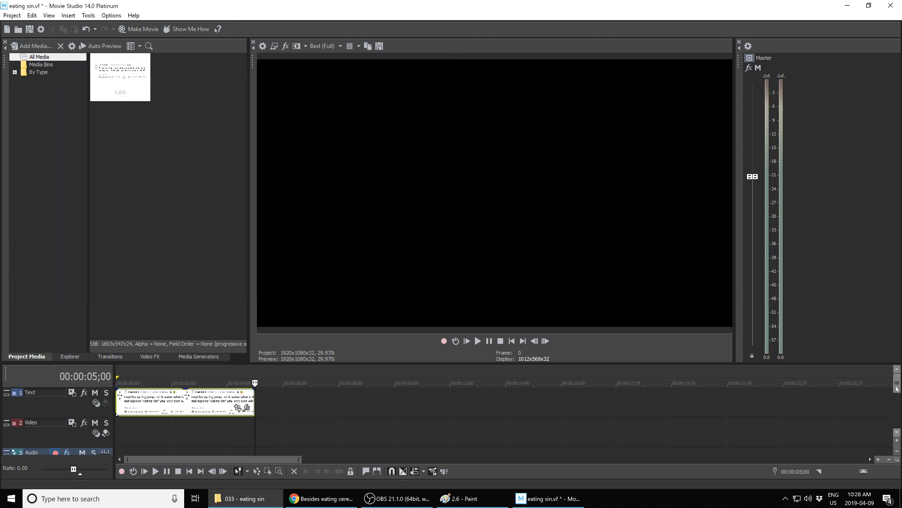
Step: Lengthen the image clip on the Text track to extend its duration on the timeline
drag(441, 355, 445, 315)
drag(255, 335, 116, 335)
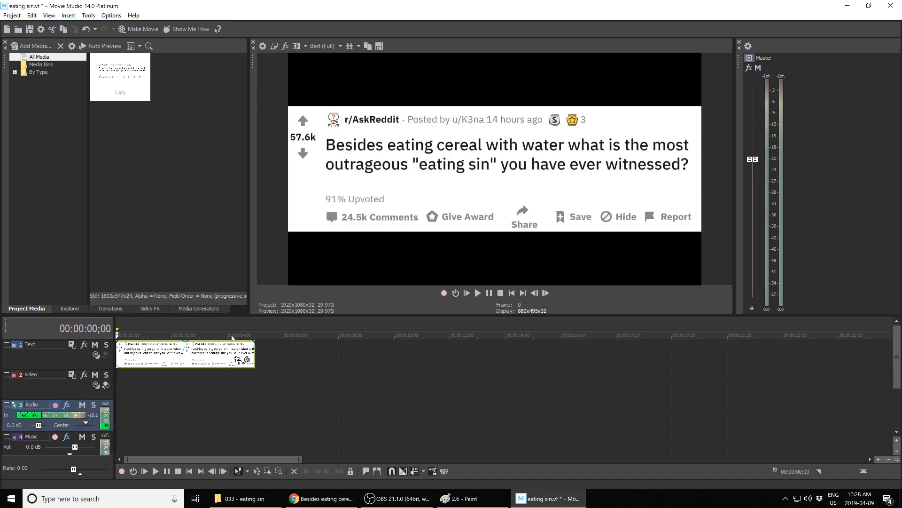
drag(254, 356, 469, 355)
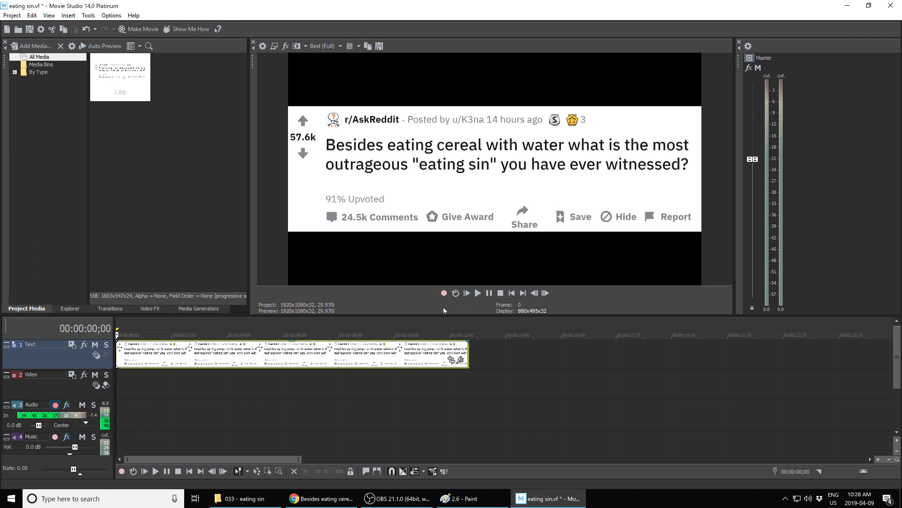
Step: Record a narration of the post onto the Audio track and extend the post image clip to the recording's end
click(443, 293)
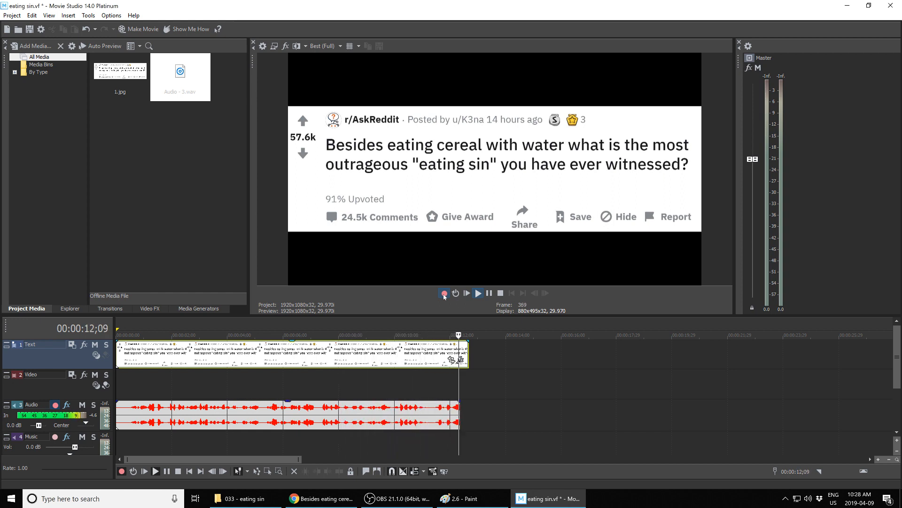
click(444, 294)
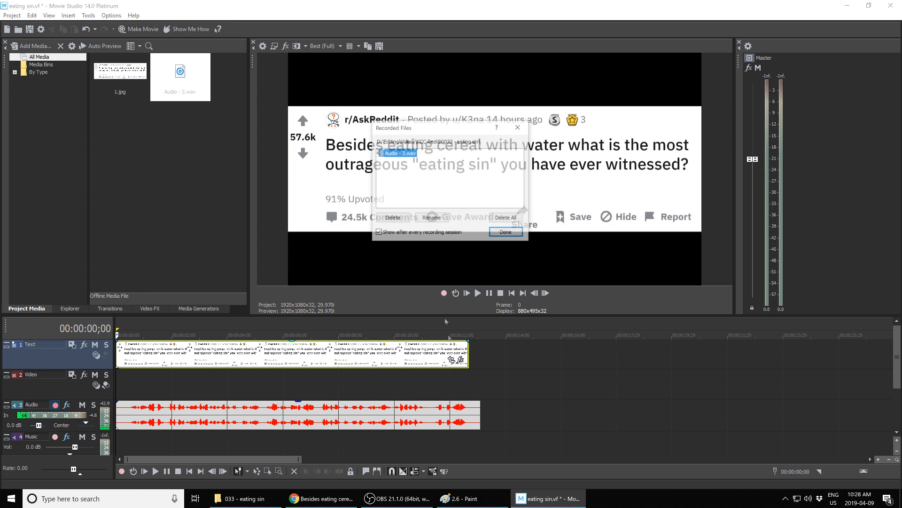
click(507, 234)
drag(468, 351, 480, 353)
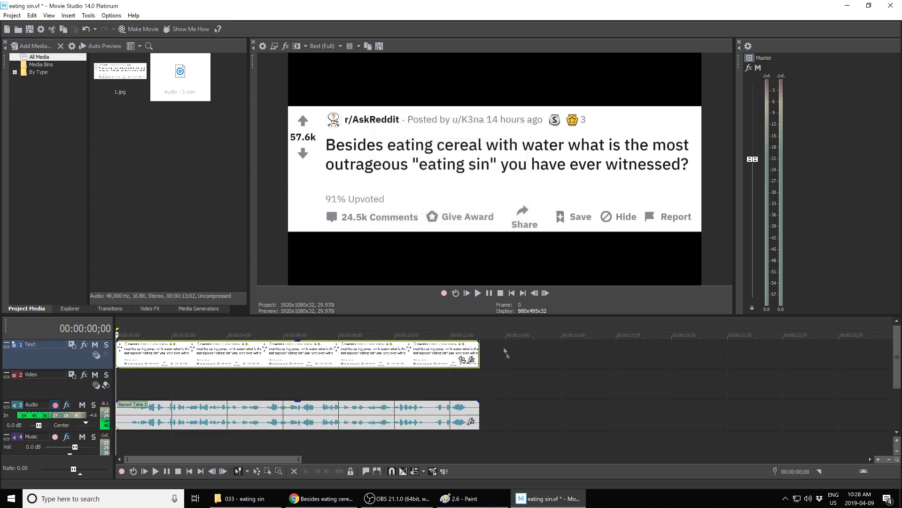
Step: Add the jg-032316-sfx-censored-bleep sound effect to the Audio track right after the narration
click(251, 500)
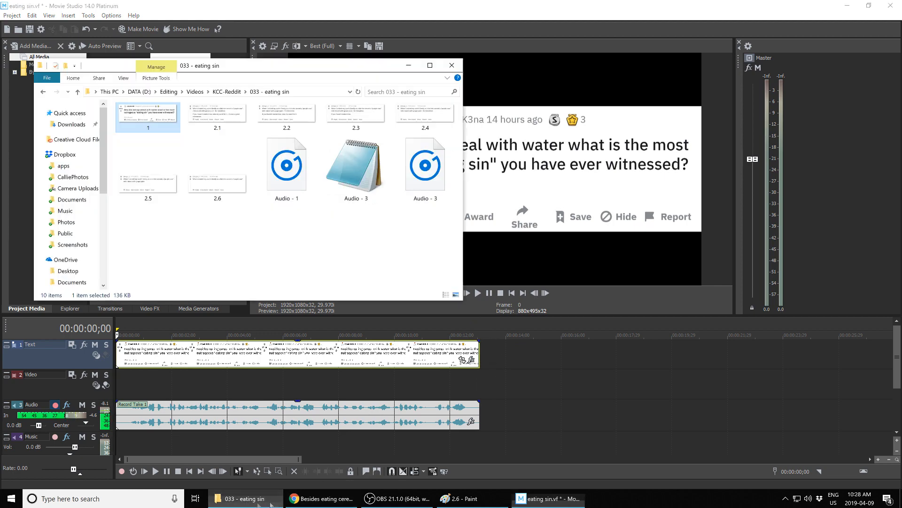
click(78, 92)
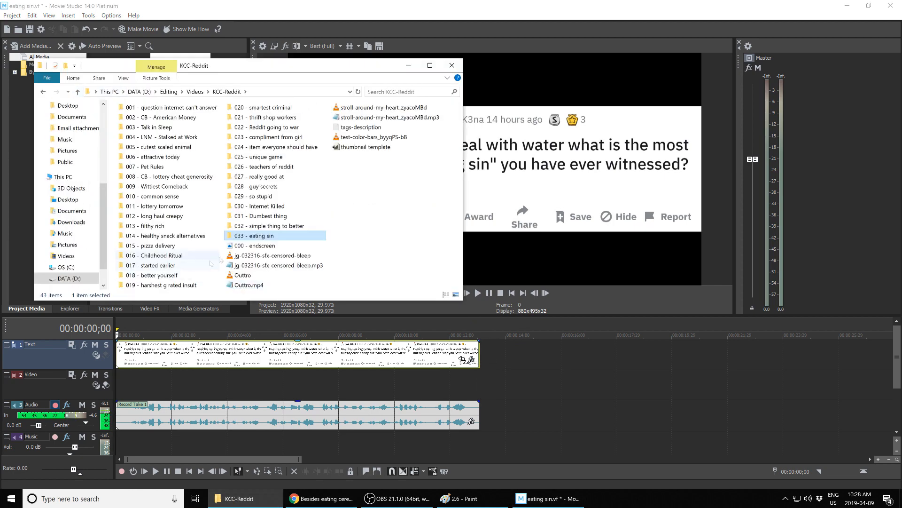
drag(276, 258, 489, 414)
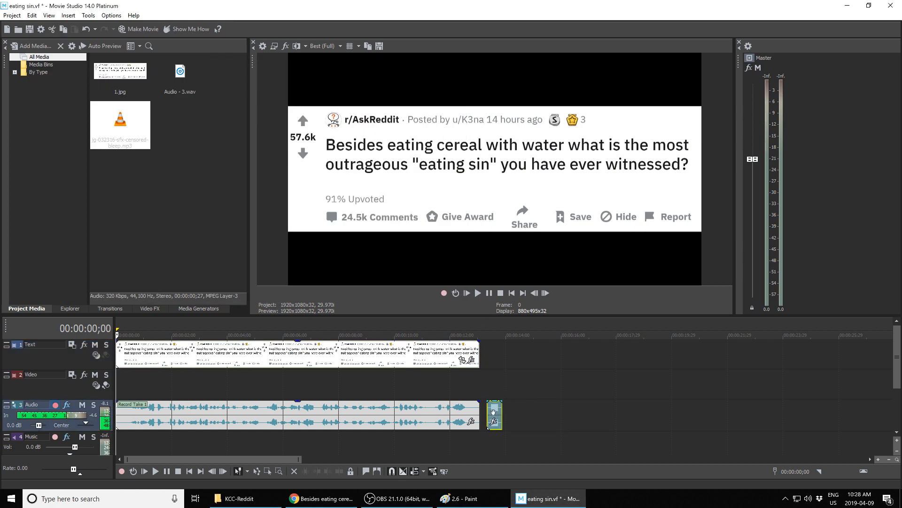
drag(497, 415, 489, 414)
Step: Add the test-color-bars clip to the Text track after the post image without matching project settings, and shorten it
click(239, 498)
drag(371, 137, 484, 360)
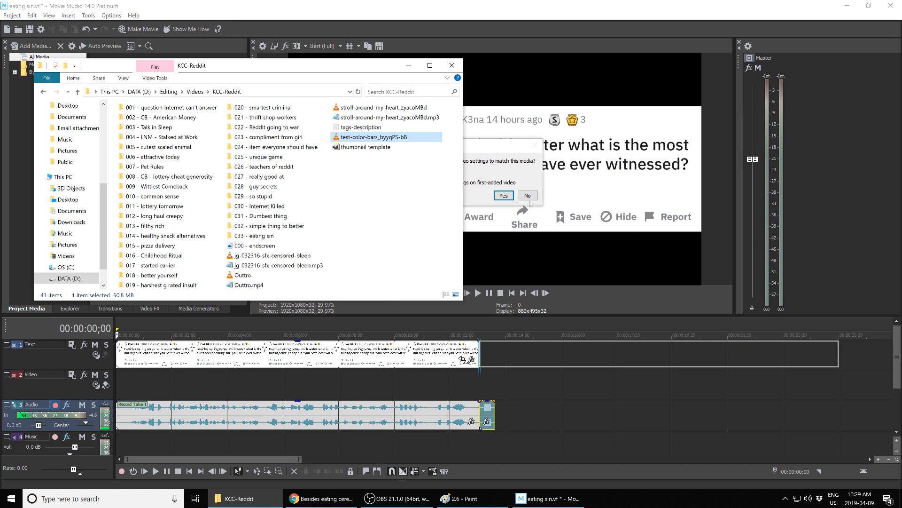
click(528, 196)
drag(524, 366, 495, 361)
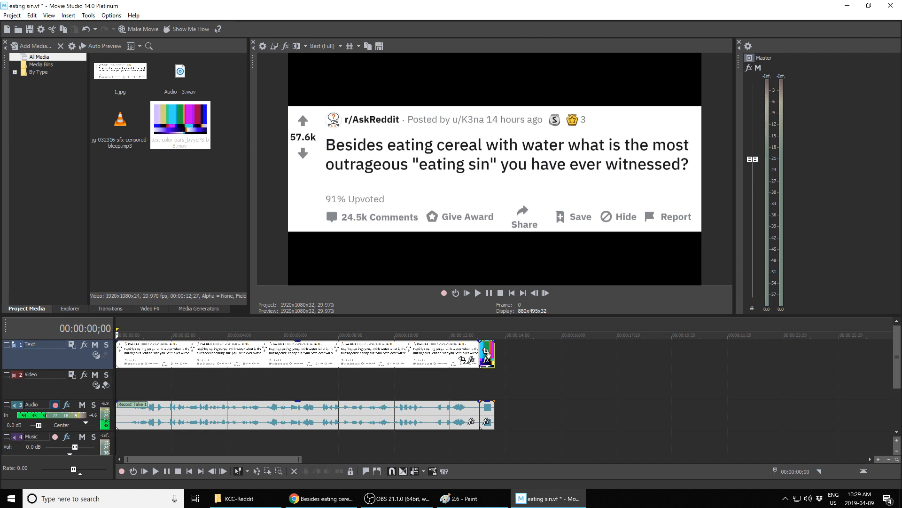
Step: Lower the bleep clip's volume and copy the bleep clip
drag(489, 402, 489, 417)
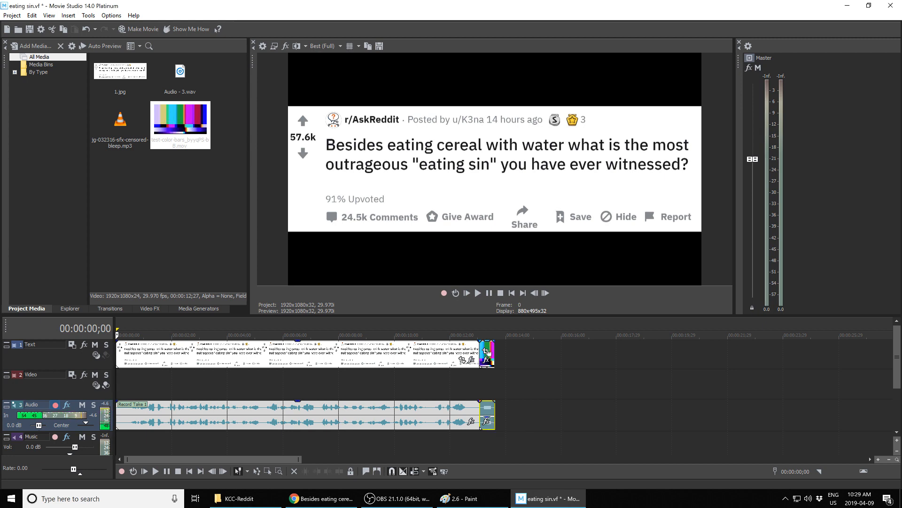
click(493, 345)
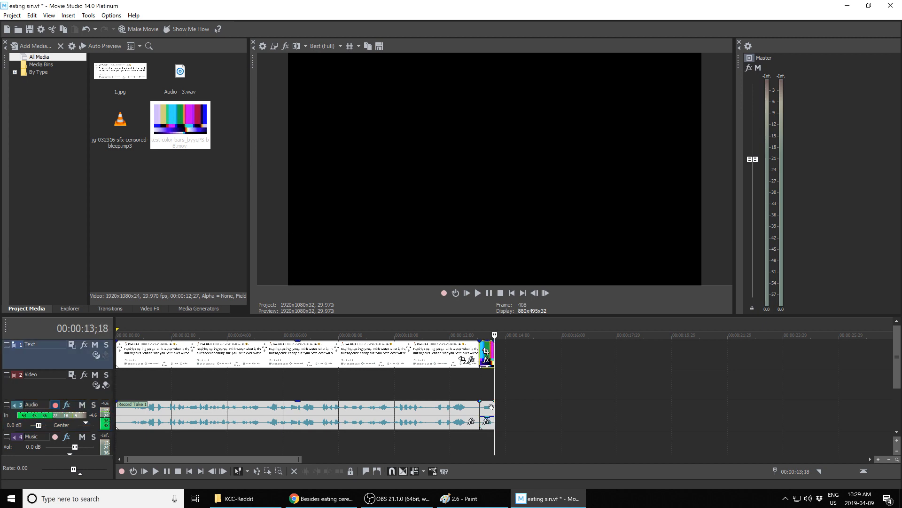
right_click(491, 407)
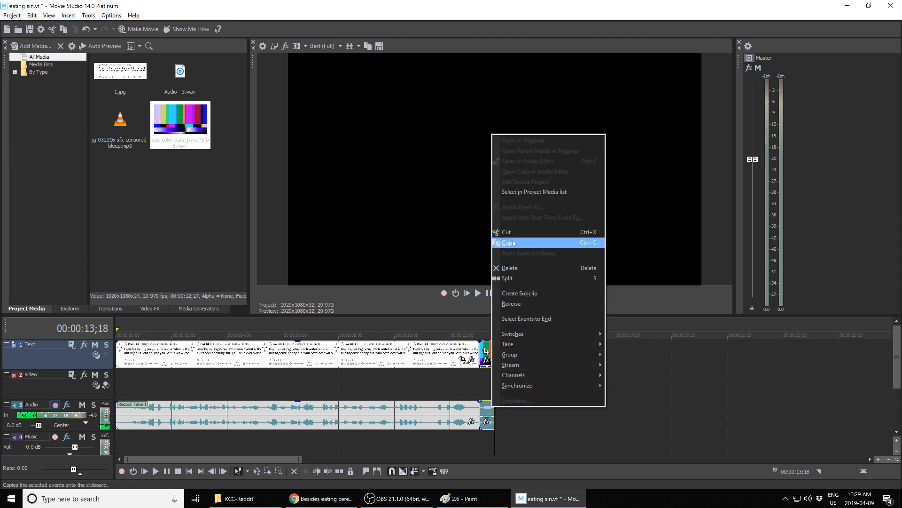
click(513, 242)
drag(526, 335, 495, 335)
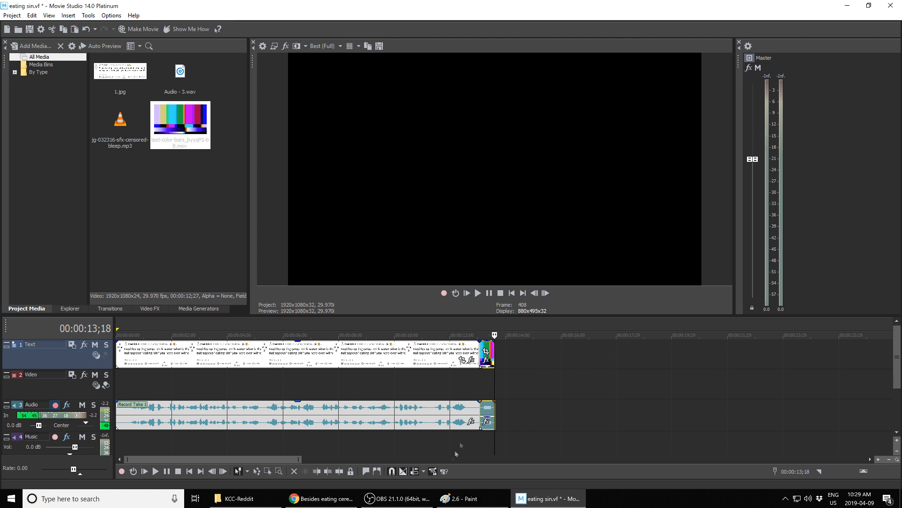
Step: Add image 2.6 from the 033 - eating sin folder to the Text track after the color bars
click(239, 499)
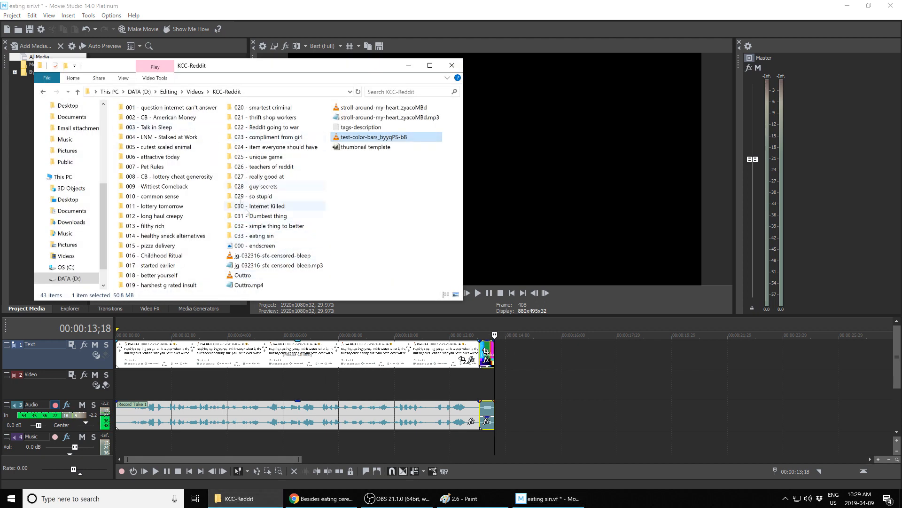
double_click(258, 237)
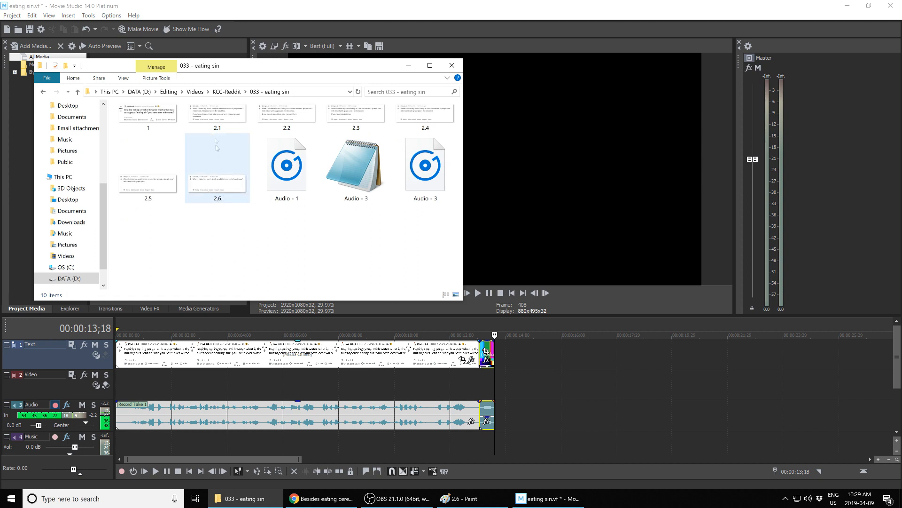
drag(216, 147, 503, 358)
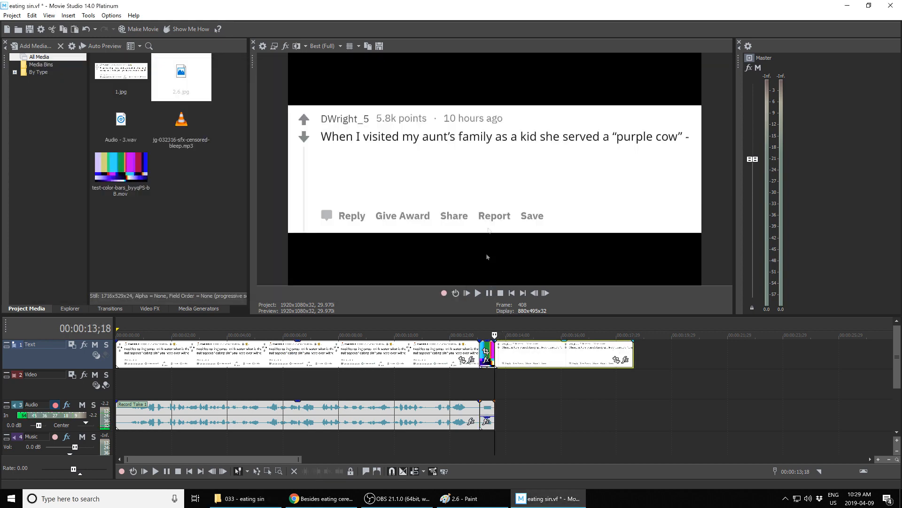
Step: Open image 2.1 for reference and record a narration of the comment onto the Audio track
click(258, 500)
double_click(212, 109)
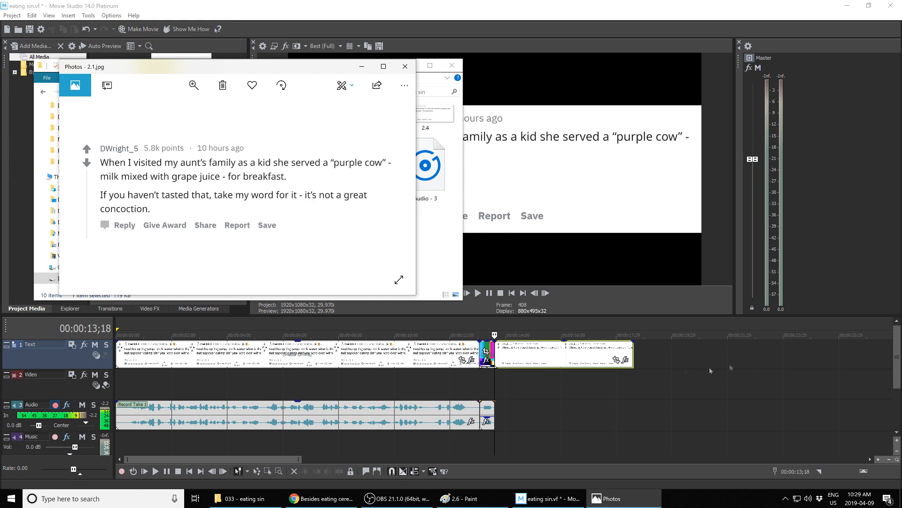
drag(326, 69, 315, 120)
click(365, 17)
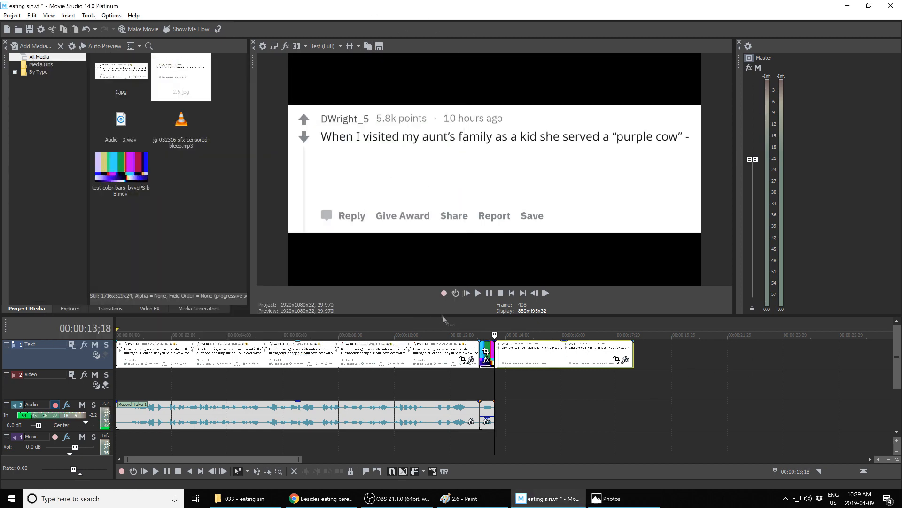
key(space)
click(614, 501)
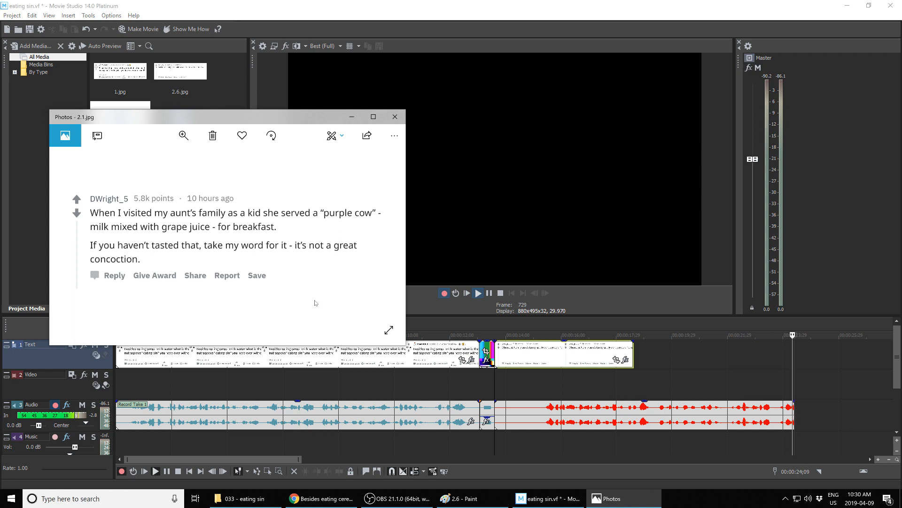
click(448, 293)
click(505, 233)
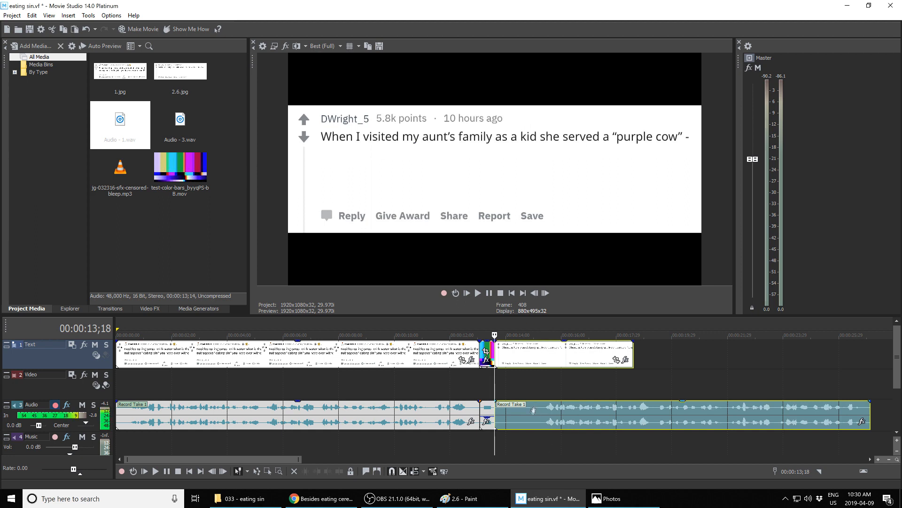
Step: Split the comment narration near its start and delete the opening segment
click(532, 417)
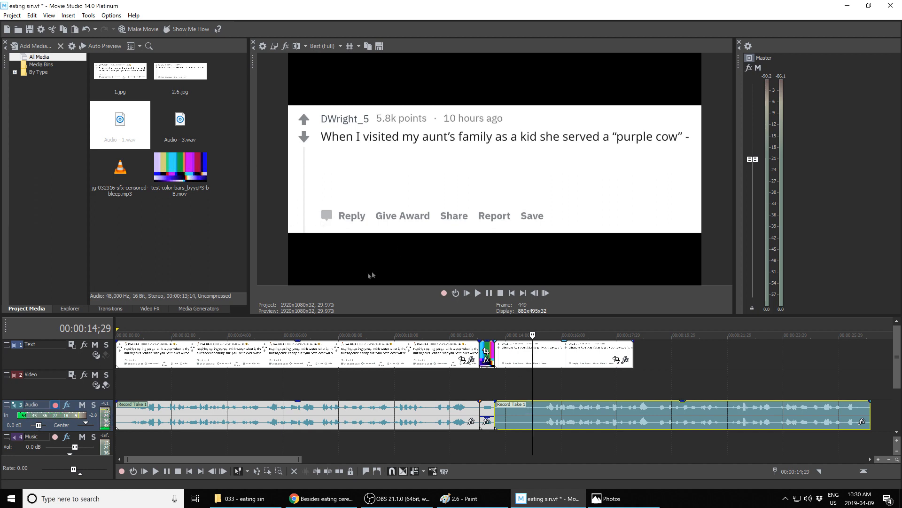
key(s)
click(517, 415)
key(Delete)
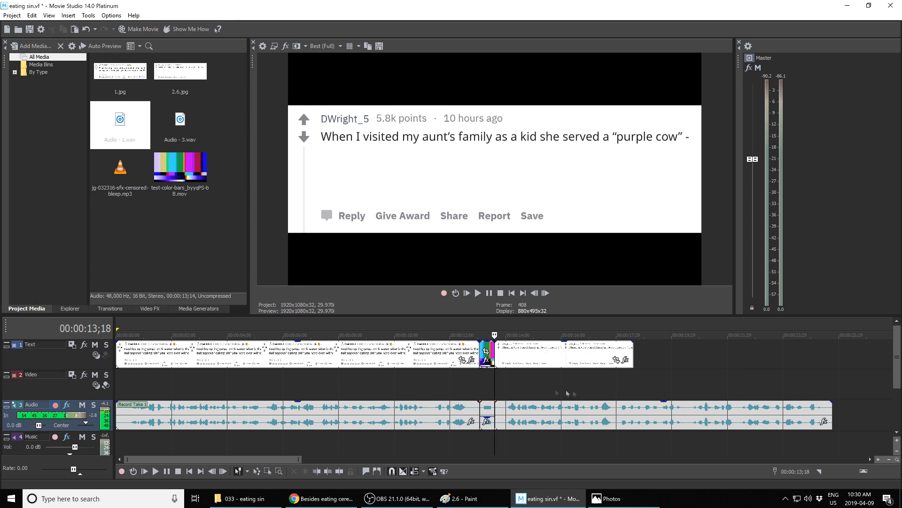
Step: Preview the narration and shorten the 2.6 image clip on the Text track
click(489, 293)
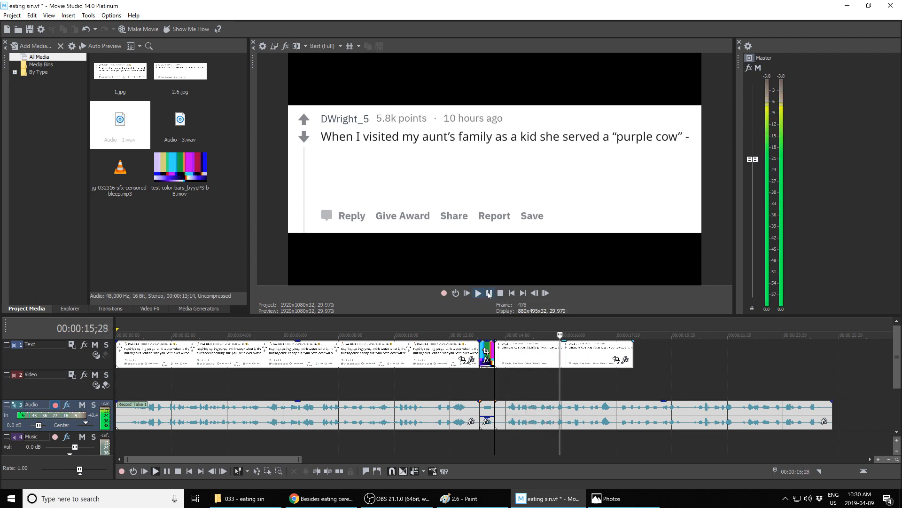
click(489, 294)
drag(634, 354, 617, 354)
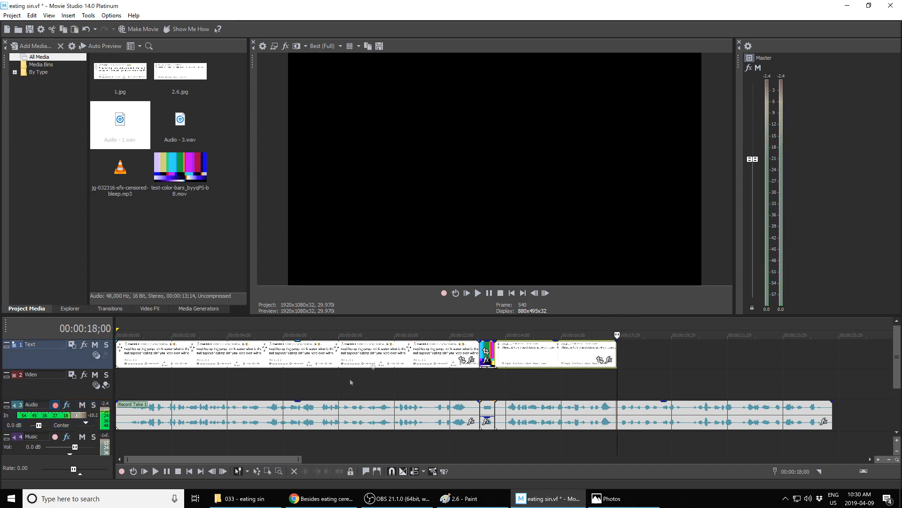
Step: Add image 2.5 after the 2.6 clip and trim its end to the playhead matching the narration
click(242, 498)
click(138, 190)
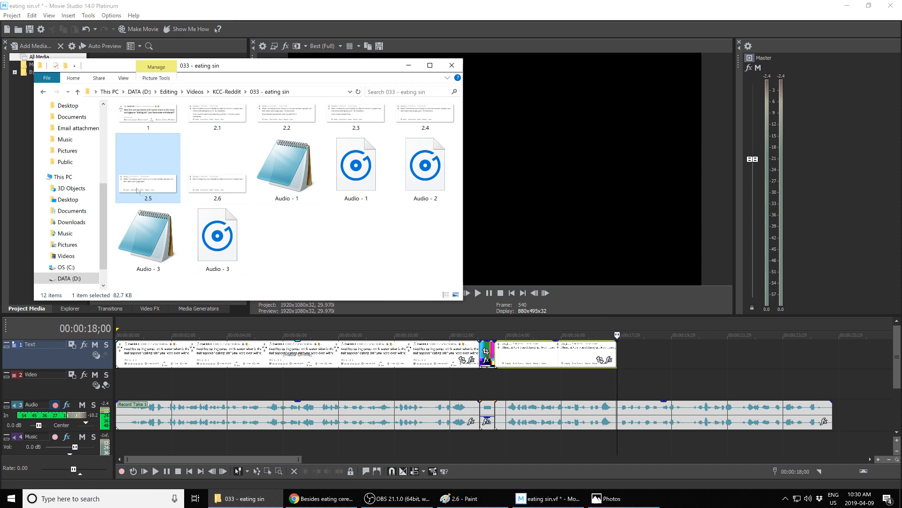
drag(619, 293, 625, 354)
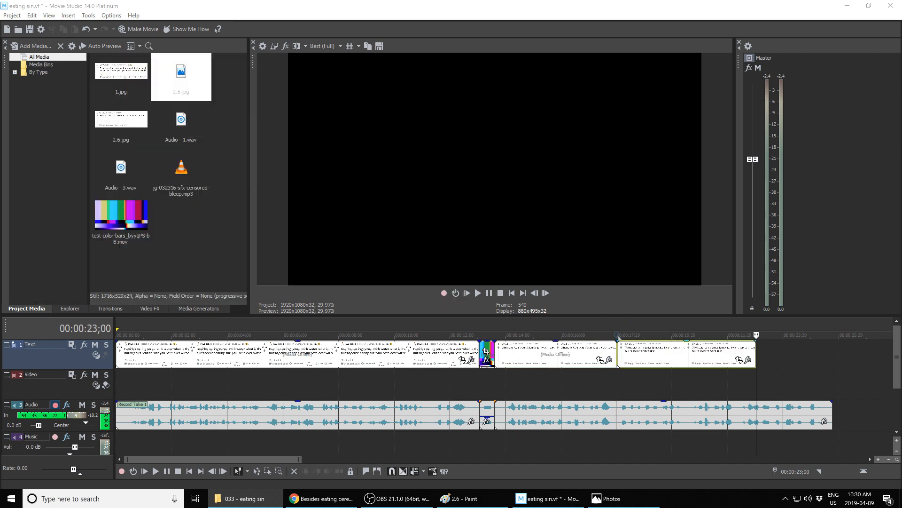
click(489, 292)
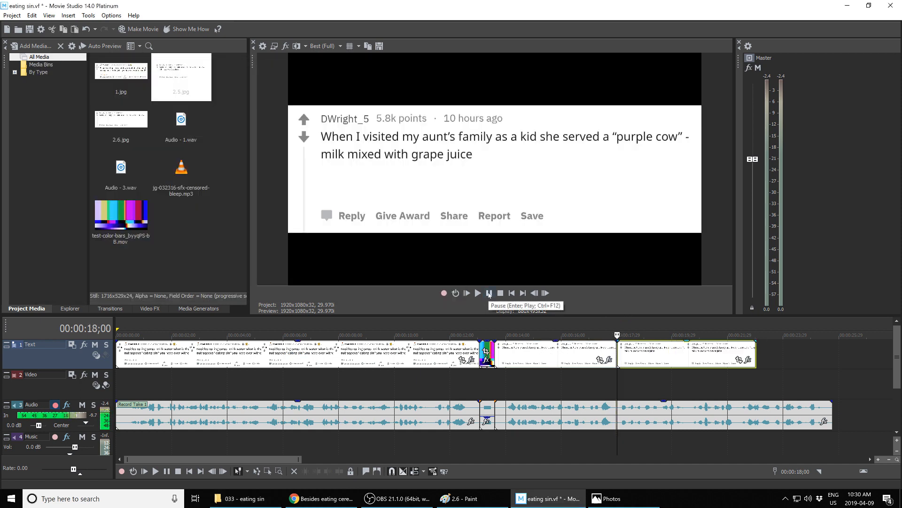
click(489, 292)
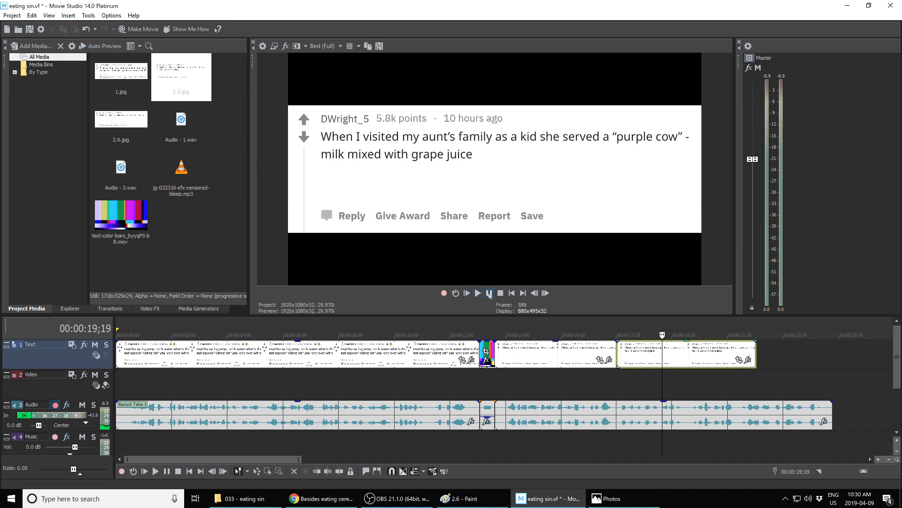
drag(662, 334, 657, 335)
drag(755, 352, 657, 356)
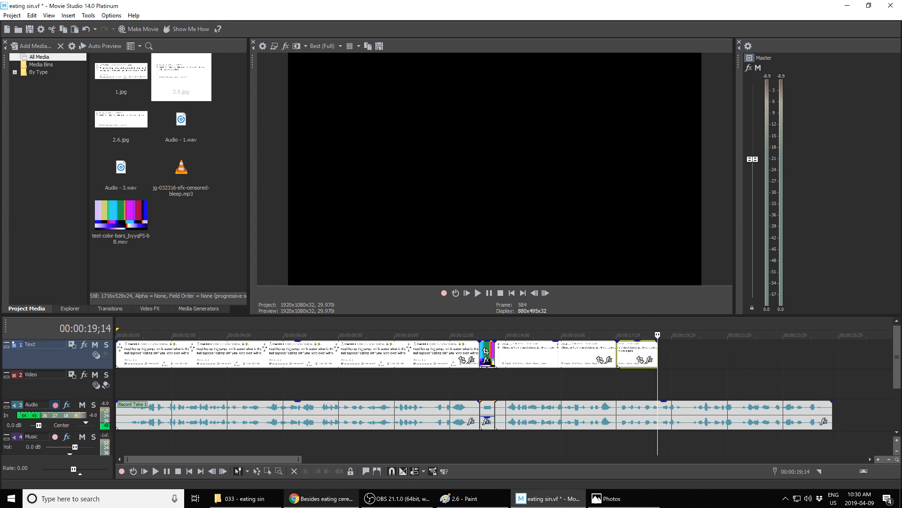
Step: Add image 2.4 after the 2.5 clip and trim its end to the playhead matching the narration
click(242, 499)
drag(425, 117, 658, 353)
click(658, 333)
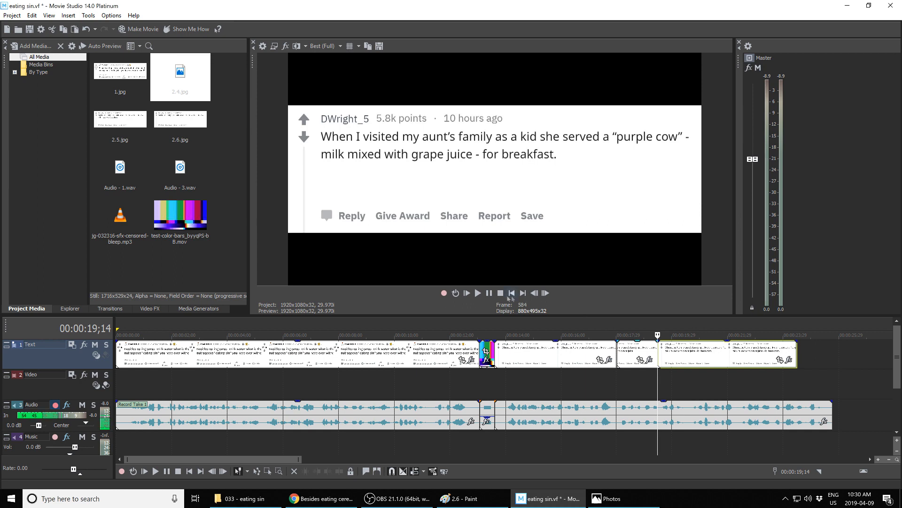
click(478, 293)
click(489, 293)
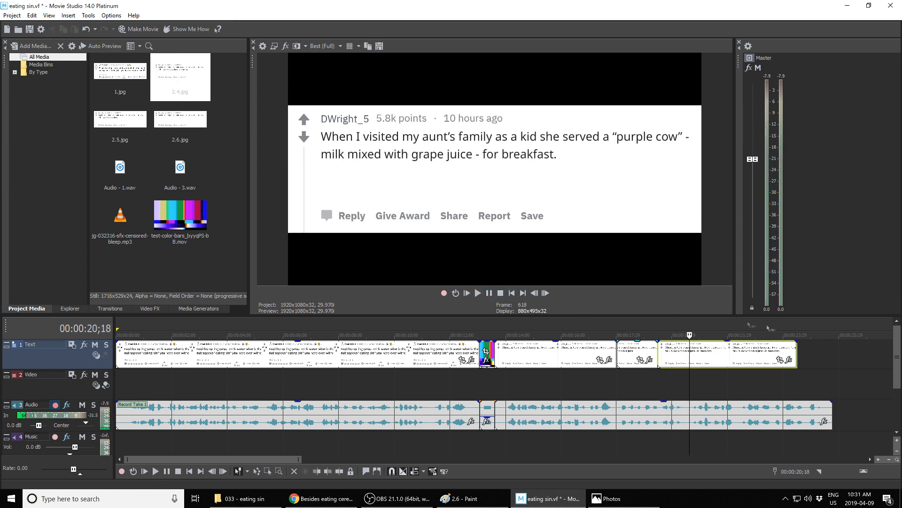
drag(796, 349, 690, 350)
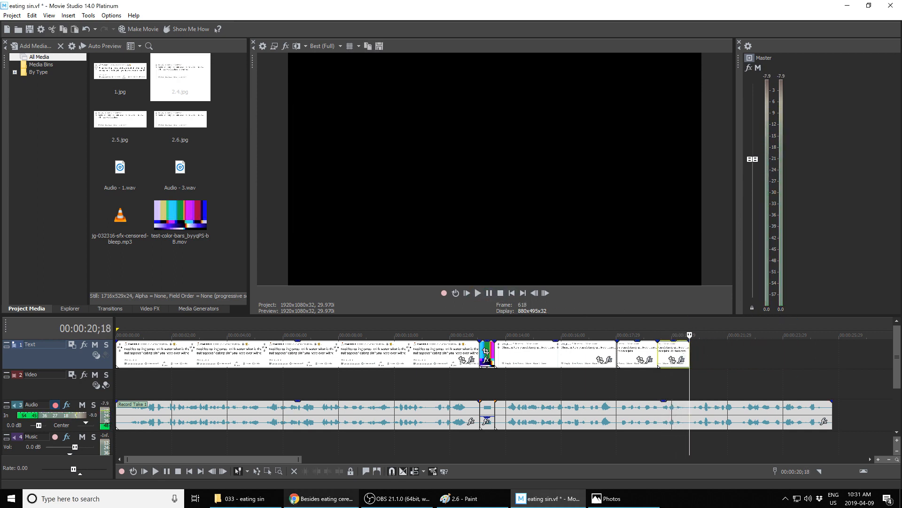
Step: Add image 2.3 after the 2.4 clip and trim its end to match the narration
click(258, 503)
drag(355, 115, 692, 358)
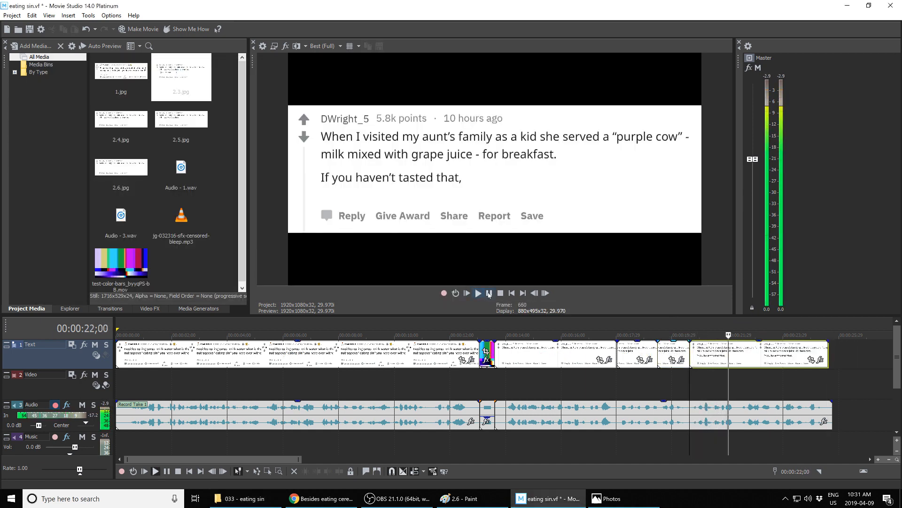
drag(827, 356, 737, 357)
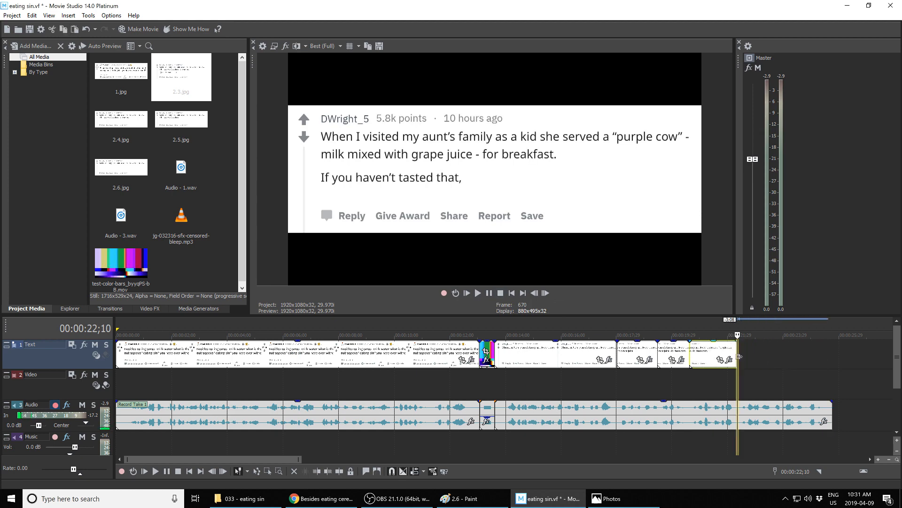
Step: Add image 2.2 after the 2.3 clip and trim its end to match the narration
click(240, 498)
drag(280, 115, 741, 354)
click(490, 293)
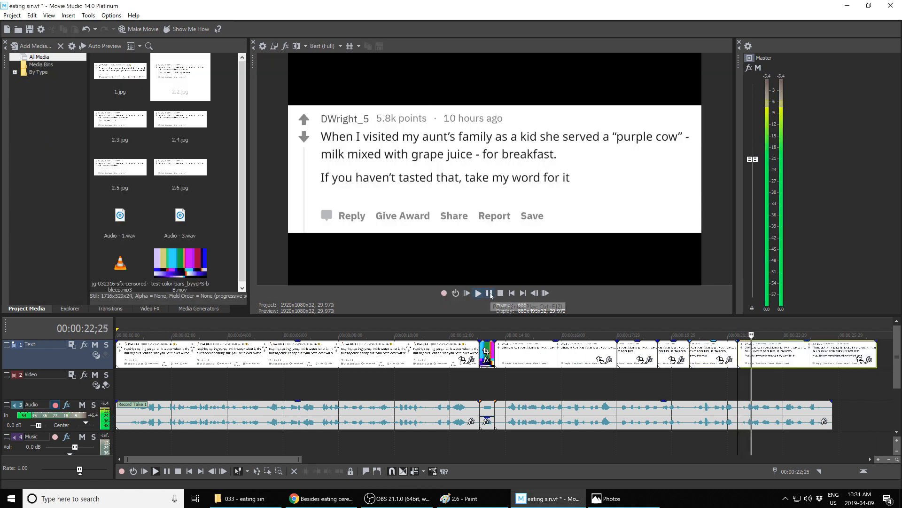
drag(876, 348, 772, 348)
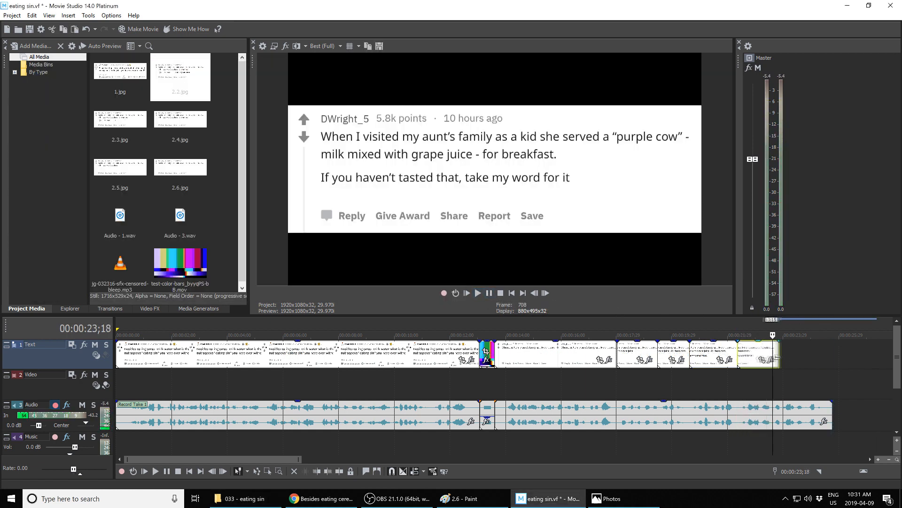
Step: Add image 2.1 after the 2.2 clip and trim its end to match the narration
click(281, 500)
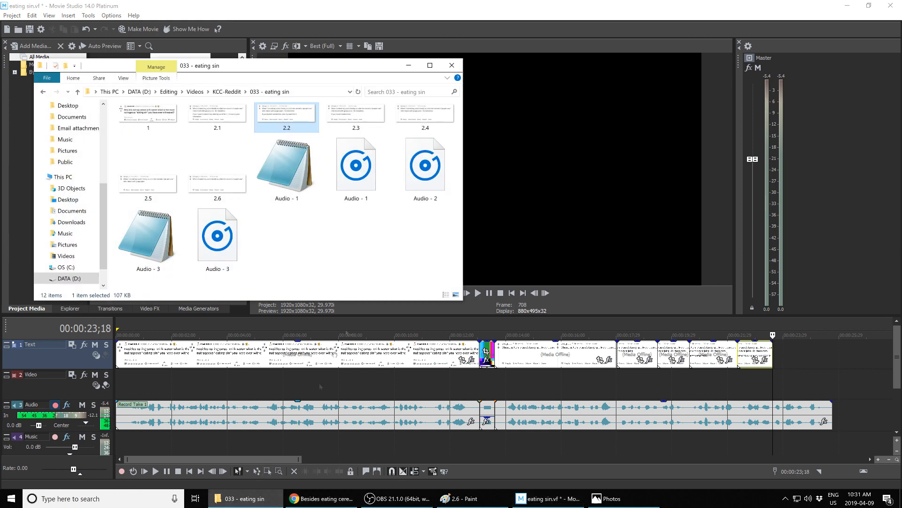
drag(218, 117, 778, 352)
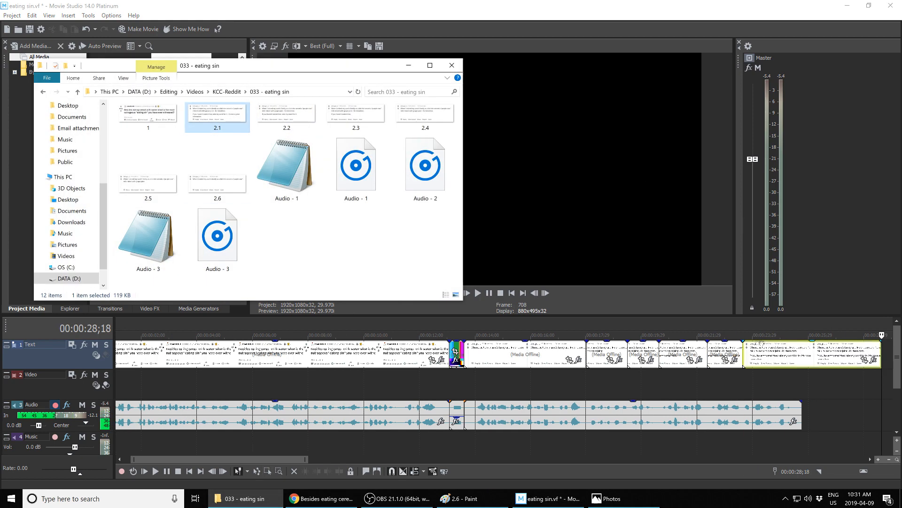
click(409, 65)
click(489, 294)
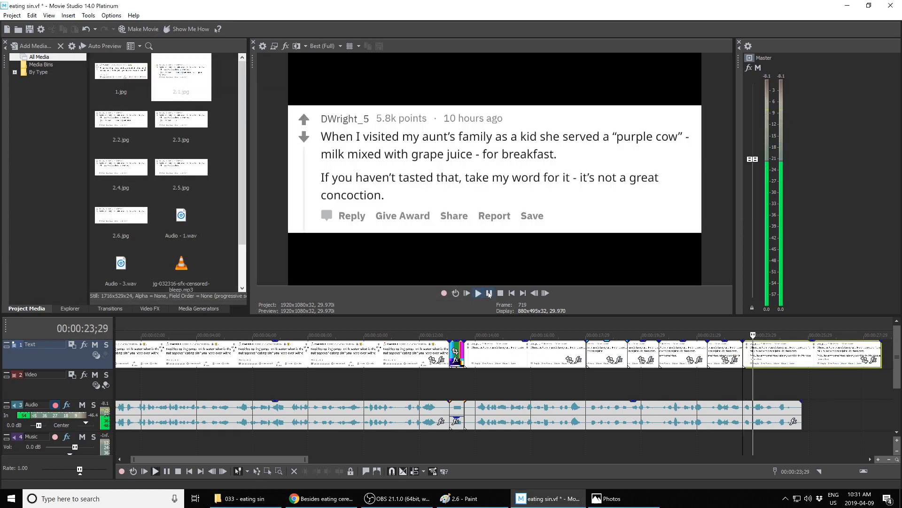
click(503, 294)
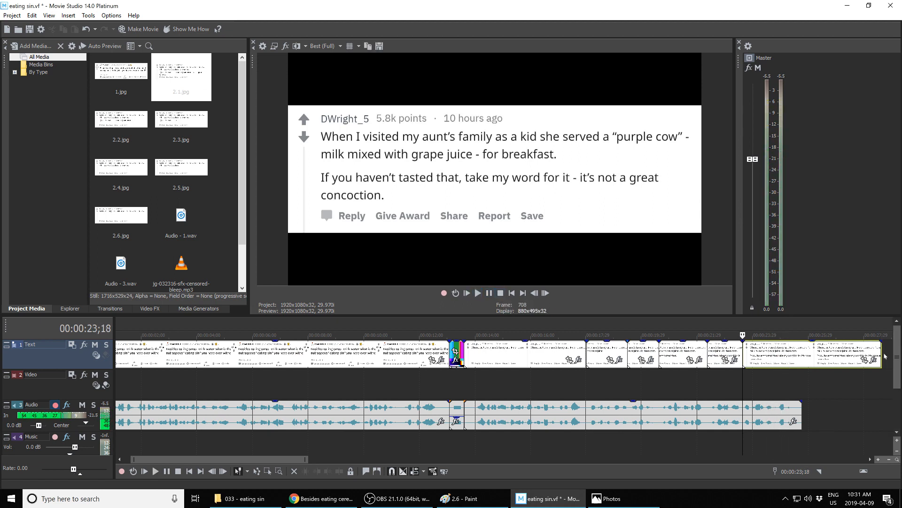
drag(882, 351, 801, 360)
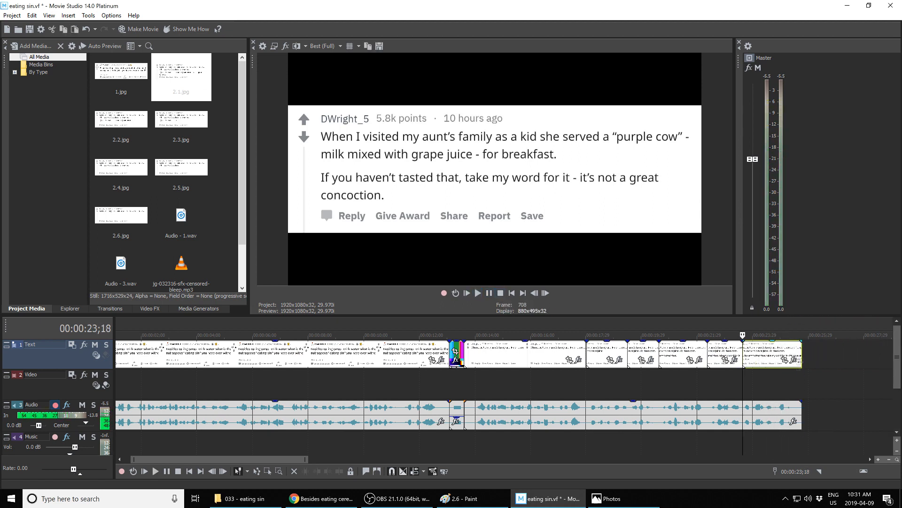
Step: Paste a copy of the color-bar bleep clip at the end of the timeline
click(803, 337)
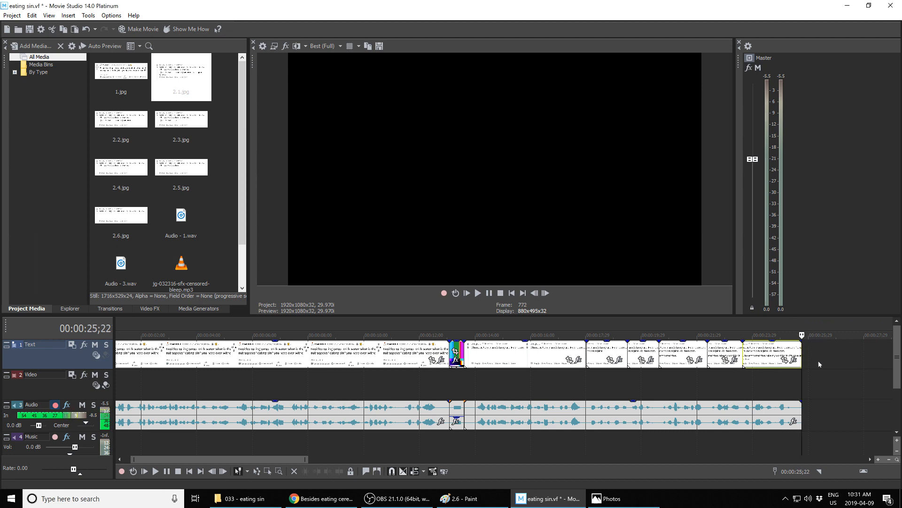
right_click(818, 364)
click(825, 216)
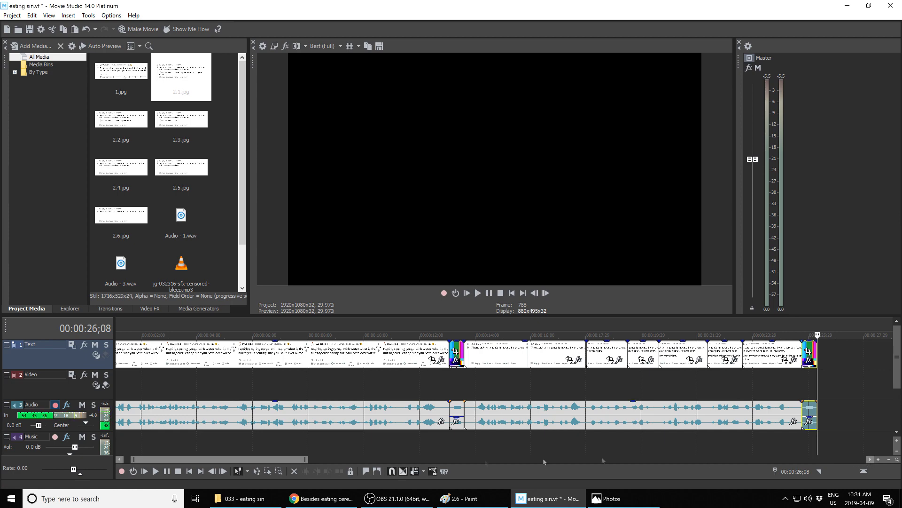
drag(234, 461, 227, 461)
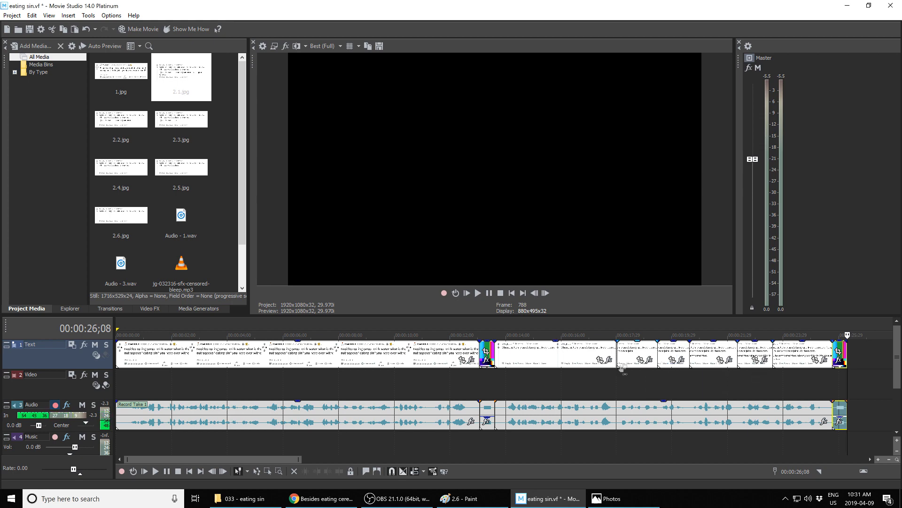
Step: Add the blue-particle-rain stock footage to the Video track and extend it to the end of the timeline
click(240, 498)
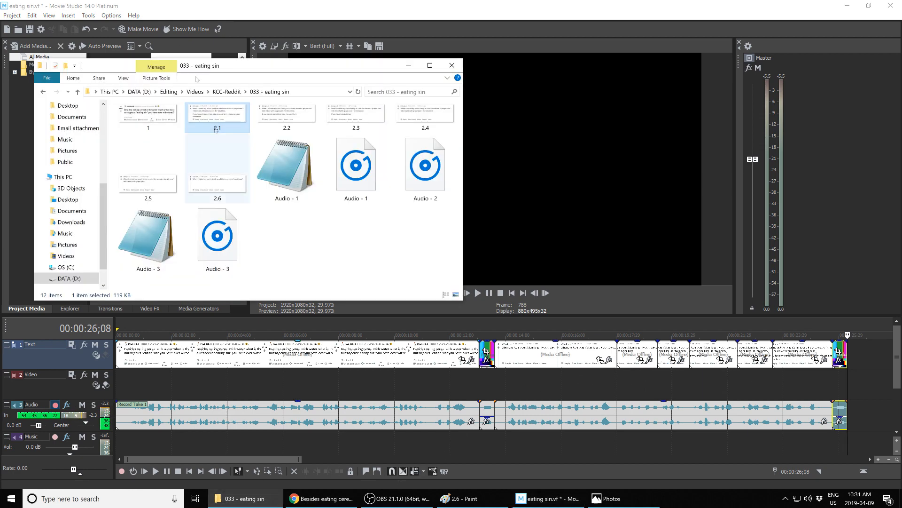
click(78, 92)
click(78, 92)
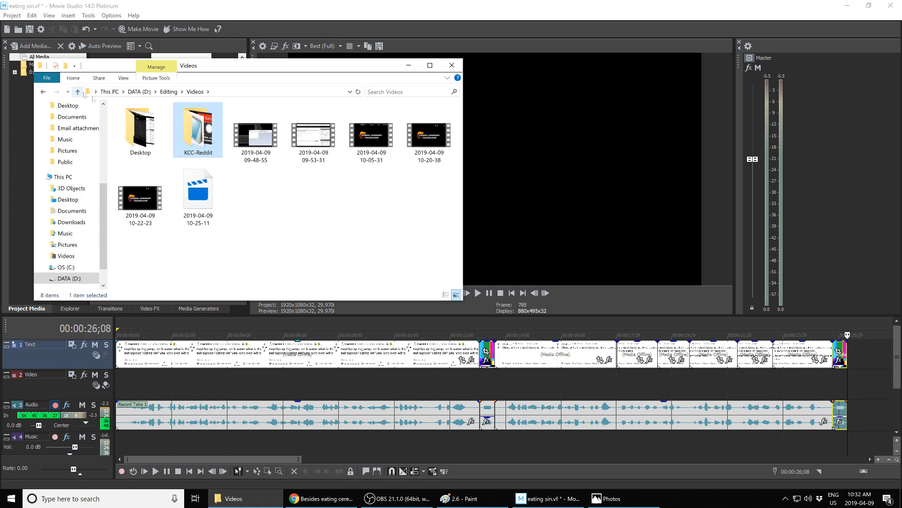
click(79, 92)
double_click(144, 132)
drag(144, 123, 123, 376)
drag(671, 384, 846, 384)
Step: Scrub the playhead through the timeline to check the preview with the new background
drag(509, 335, 578, 334)
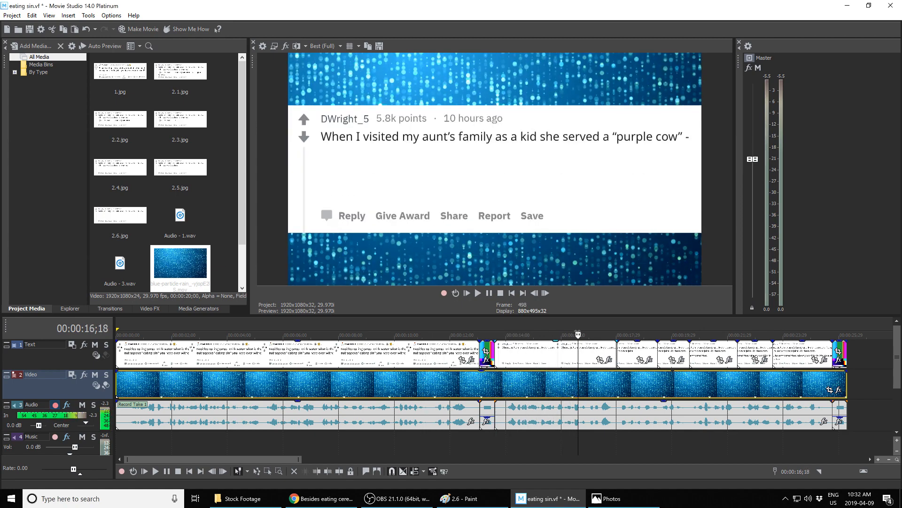
drag(578, 334, 528, 335)
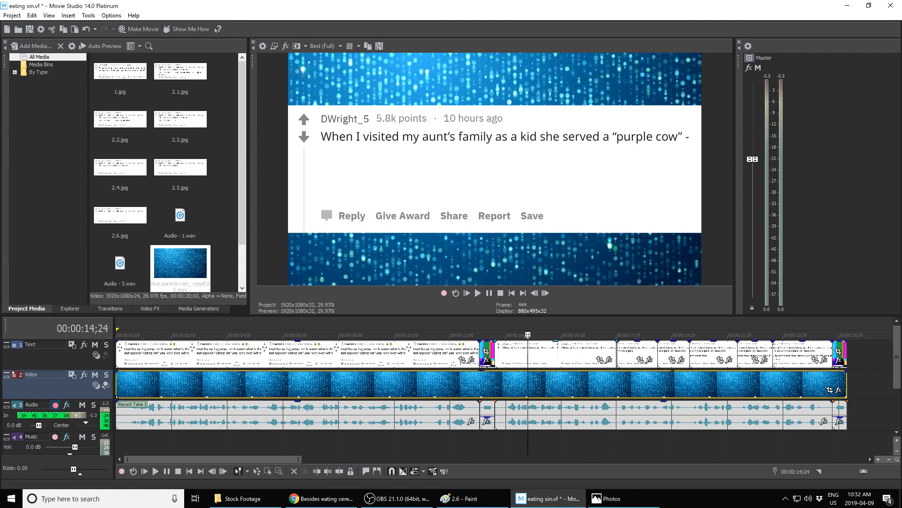
mouse_move(527, 334)
mouse_down()
mouse_move(548, 334)
mouse_move(521, 334)
mouse_up()
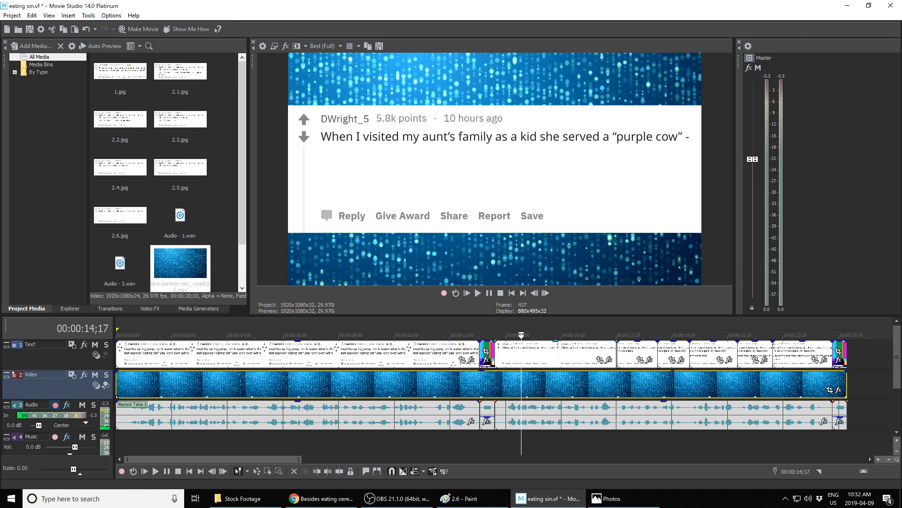
key(Right)
key(Right)
key(Right)
key(Right)
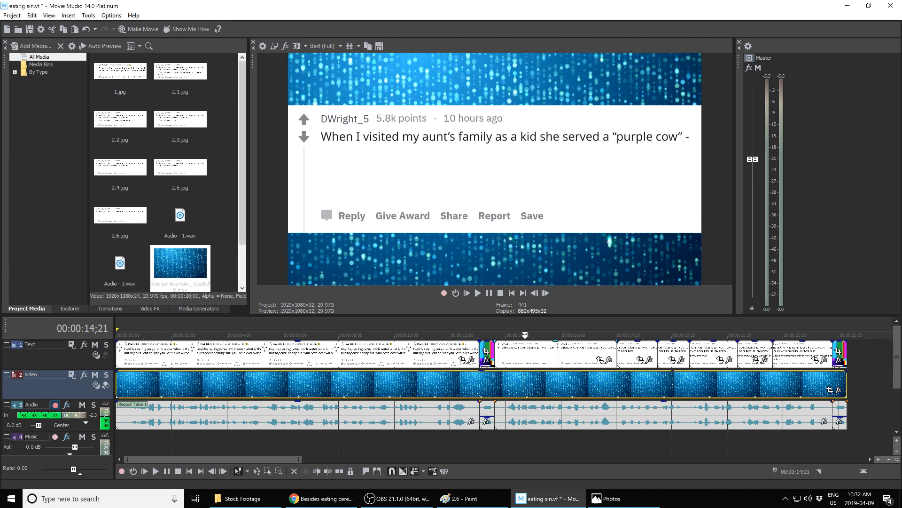
key(Left)
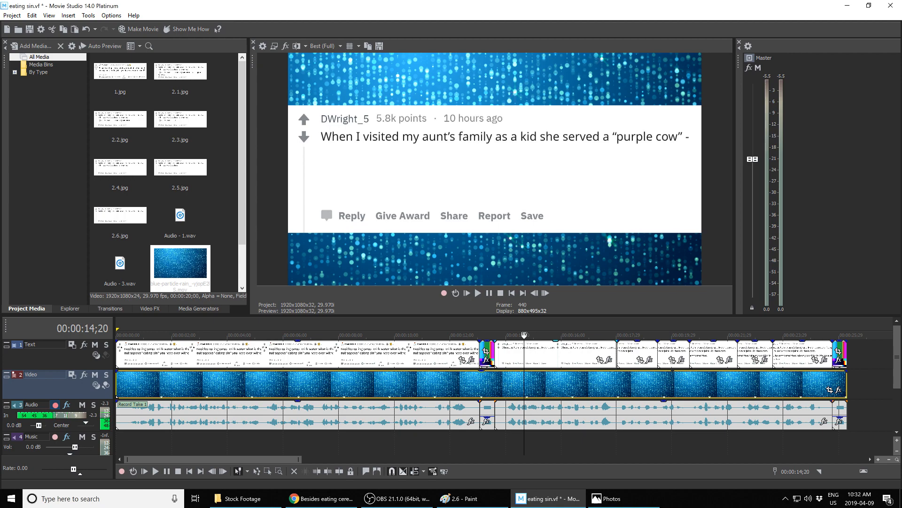
drag(524, 335, 117, 335)
Step: Add the stroll-around-my-heart music file from the KCC-Reddit folder to the Music track
click(246, 505)
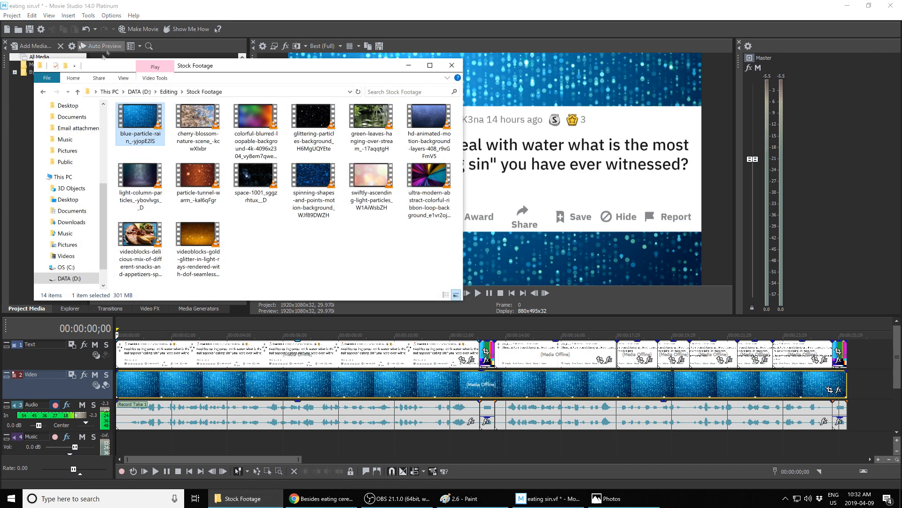
click(78, 91)
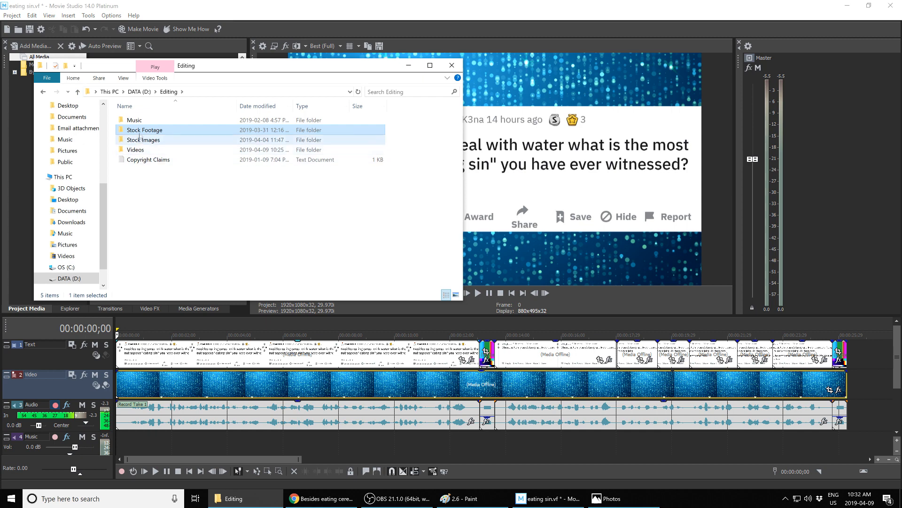
click(77, 91)
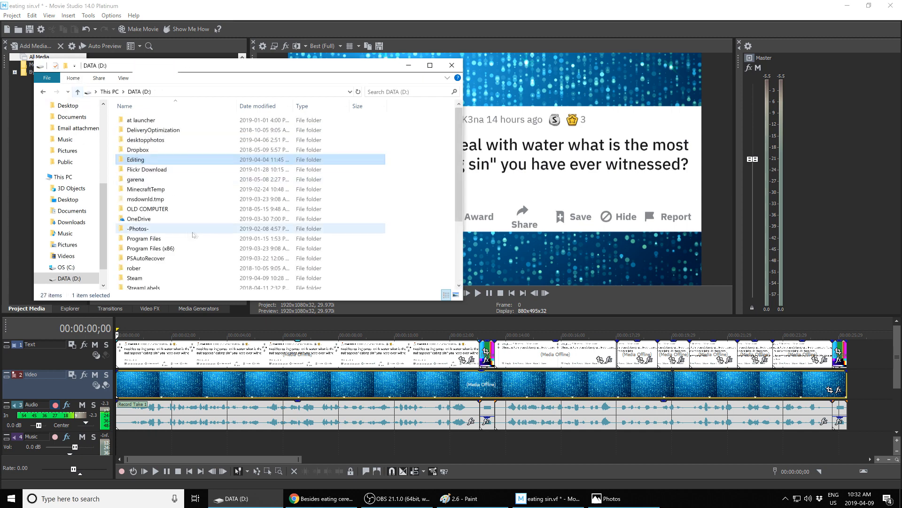
double_click(139, 158)
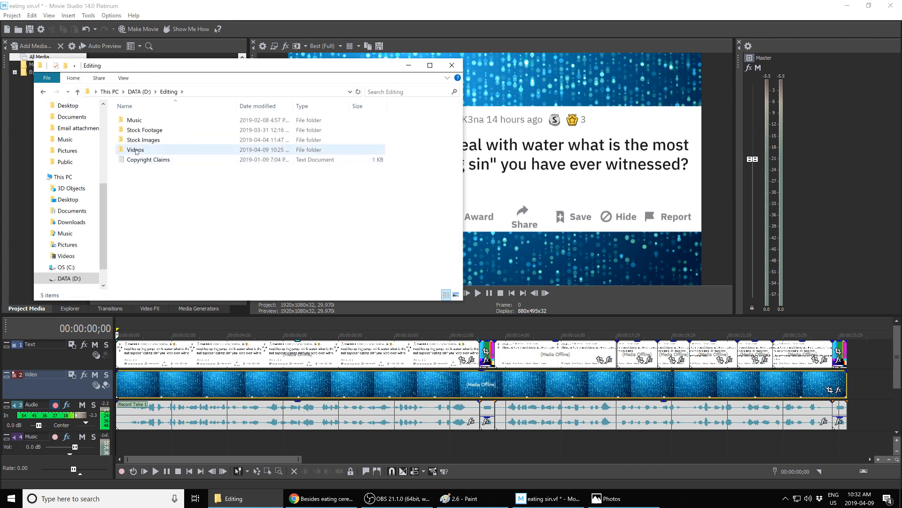
double_click(136, 149)
double_click(198, 134)
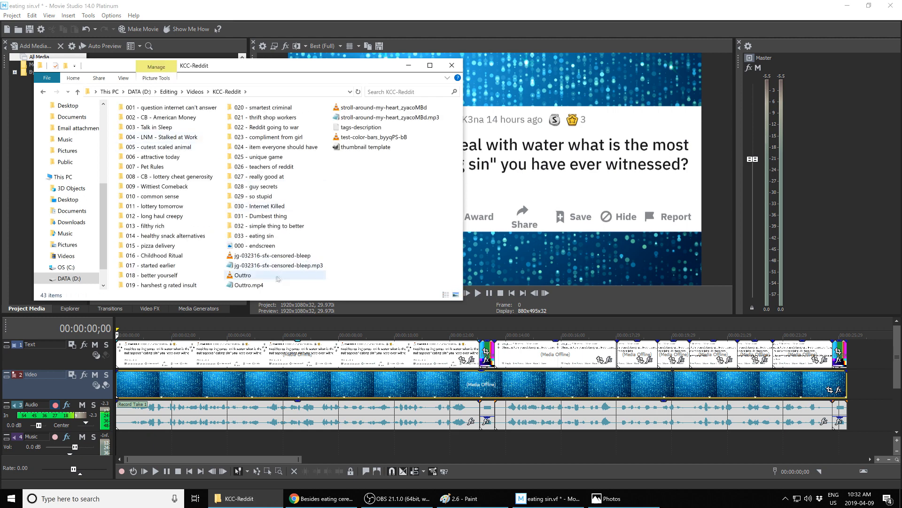
drag(358, 107, 162, 459)
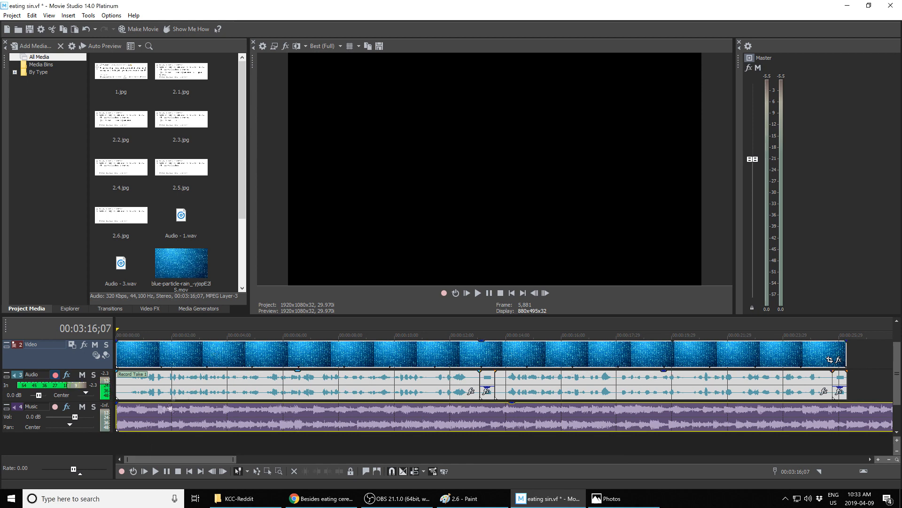
Step: Set the Music track volume to -25 dB
click(29, 418)
double_click(29, 417)
text(-25)
key(Return)
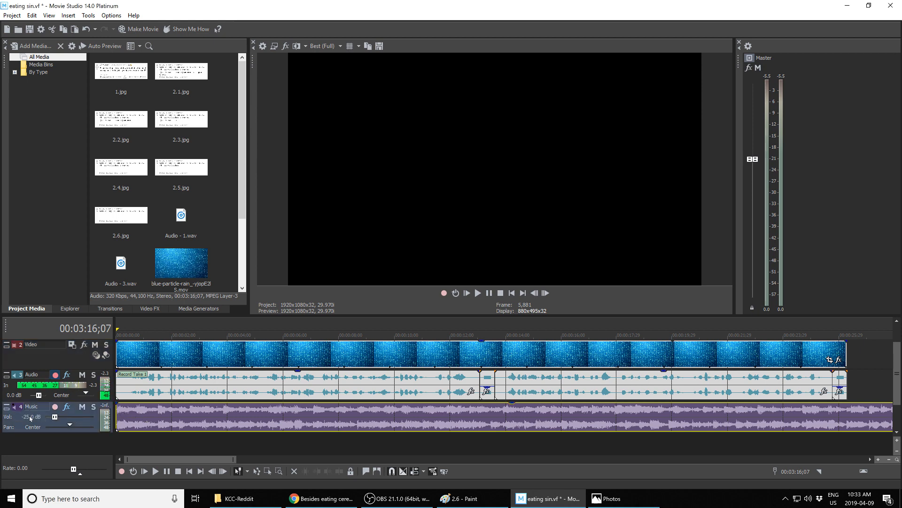
Step: Play the project from the start to review it
click(118, 335)
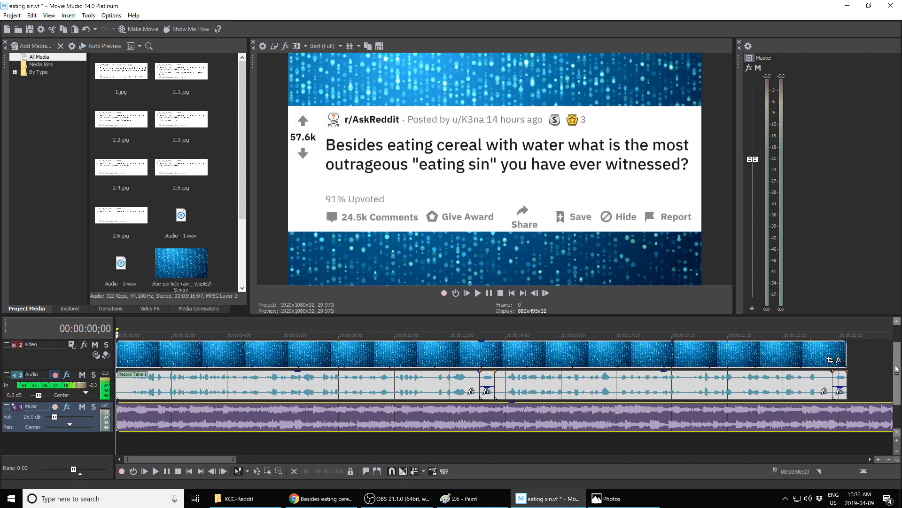
scroll(896, 368, up, 1)
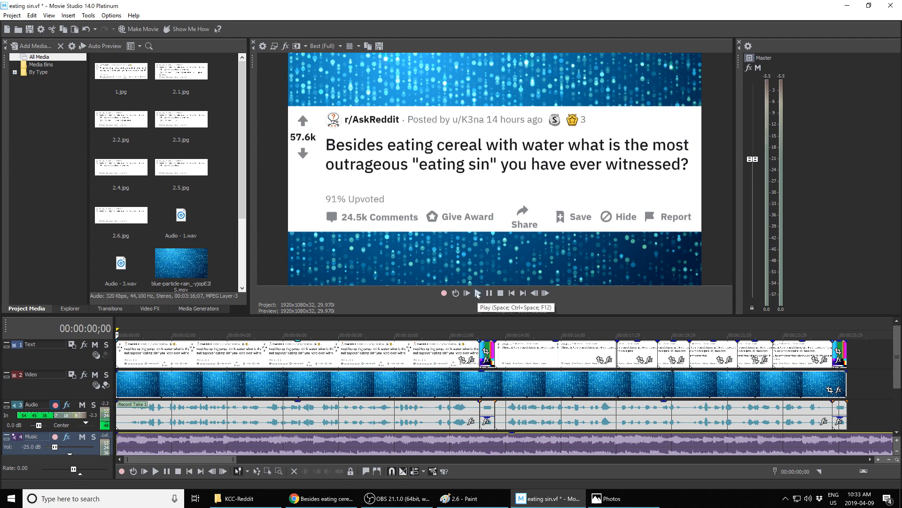
click(478, 293)
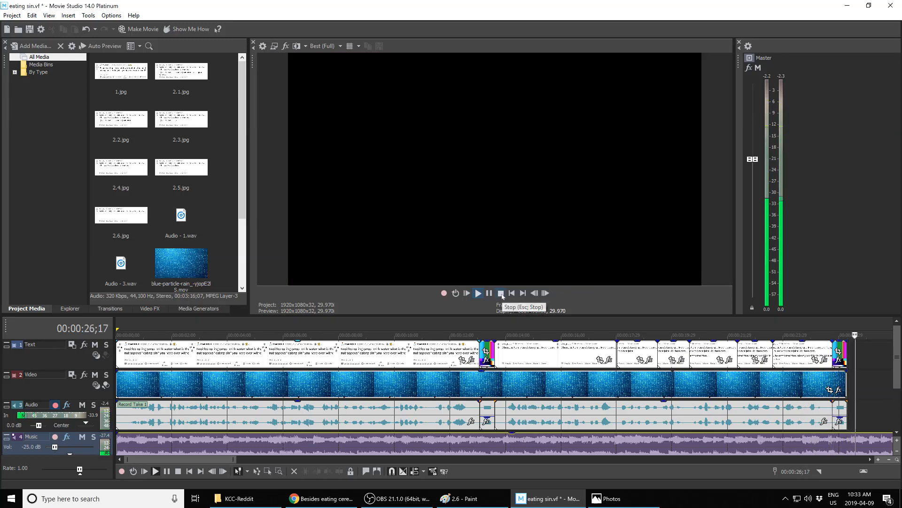
click(501, 293)
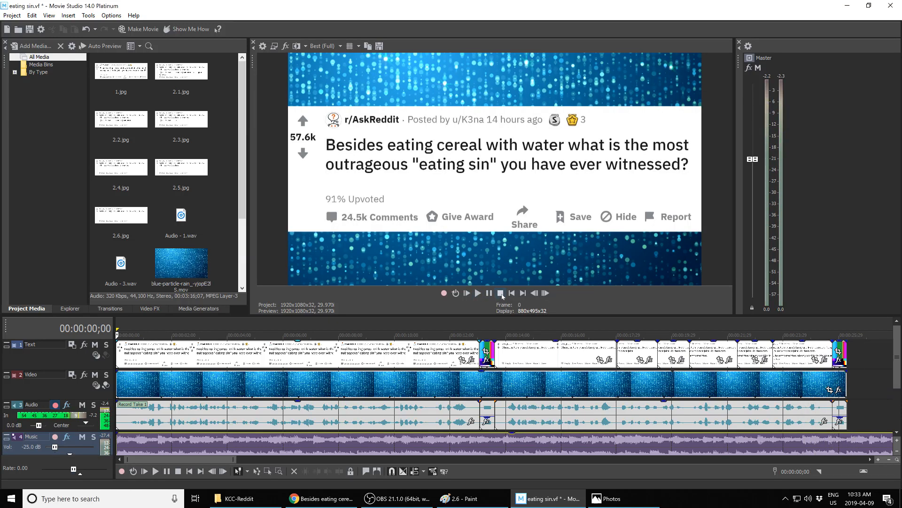